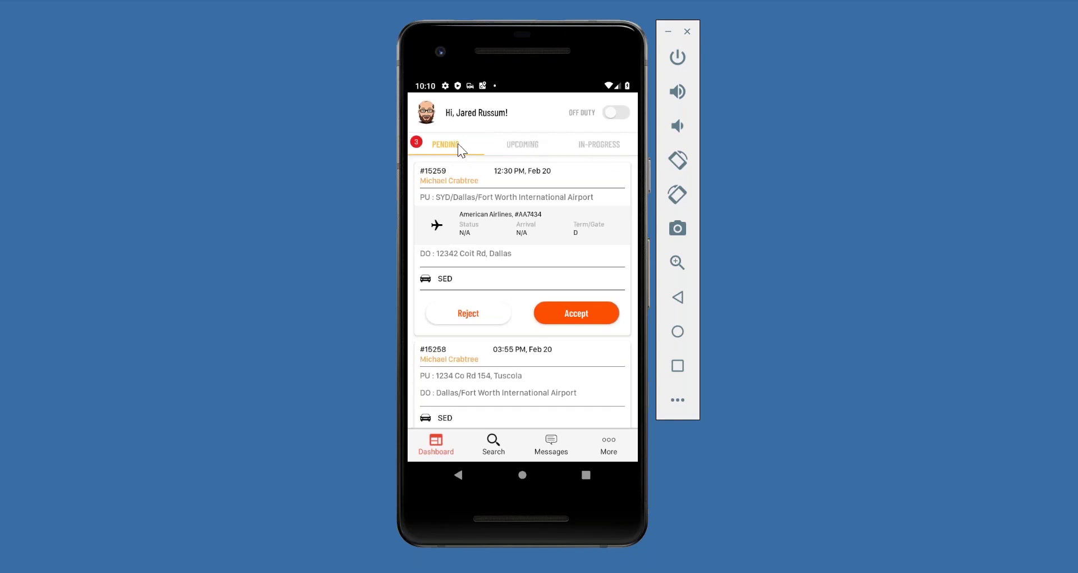
Examine the pending jobs, including the details and mapped route of the 12:30 PM, Feb 20 airport pickup
{"action": "scroll", "coordinate": [454, 281], "scroll_direction": "down", "scroll_amount": 5}
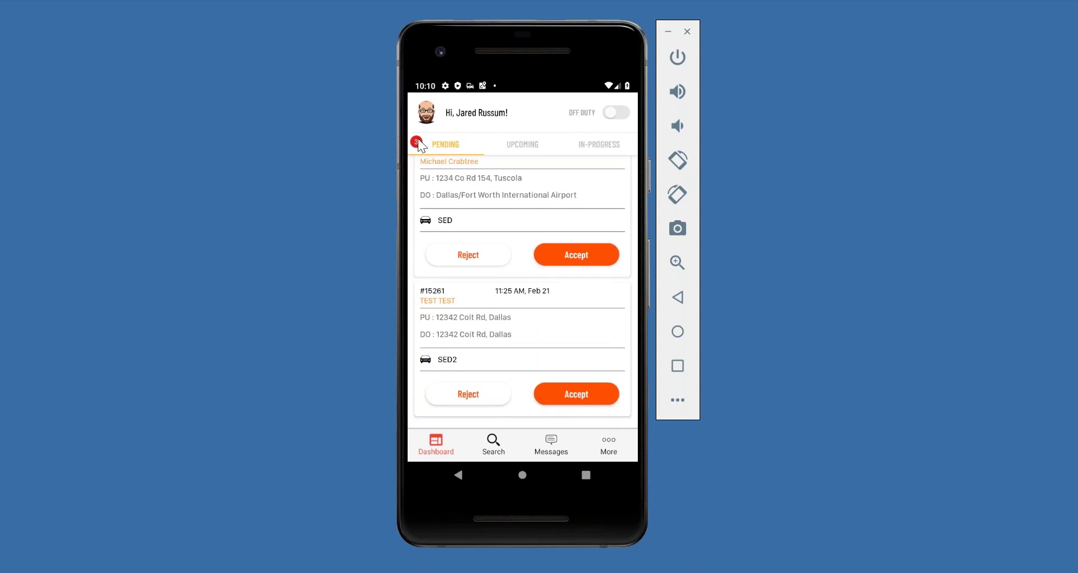
{"action": "scroll", "coordinate": [477, 362], "scroll_direction": "up", "scroll_amount": 5}
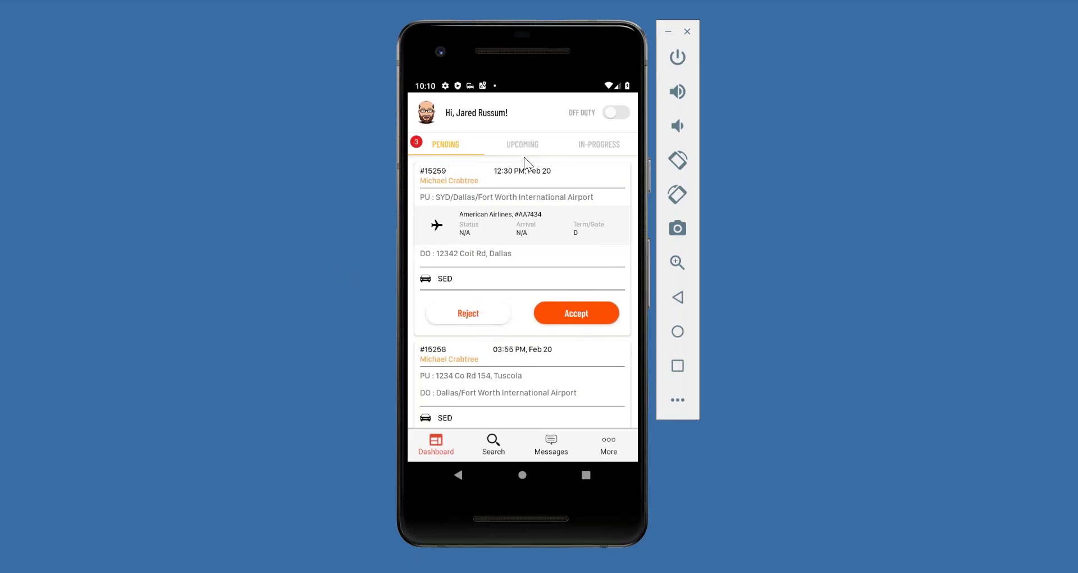
{"action": "left_click", "coordinate": [535, 195]}
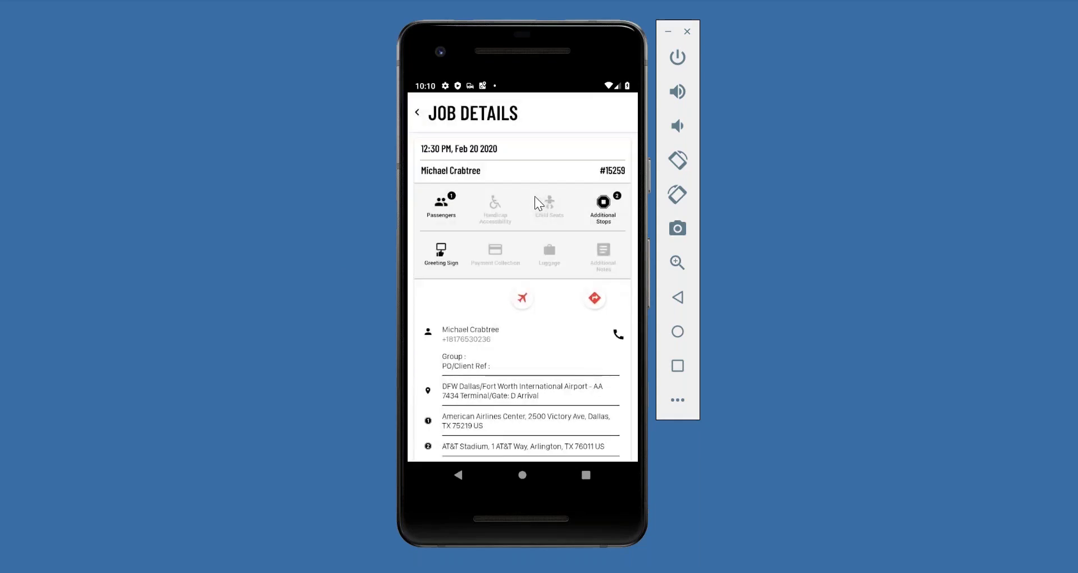
{"action": "scroll", "coordinate": [532, 202], "scroll_direction": "down", "scroll_amount": 3}
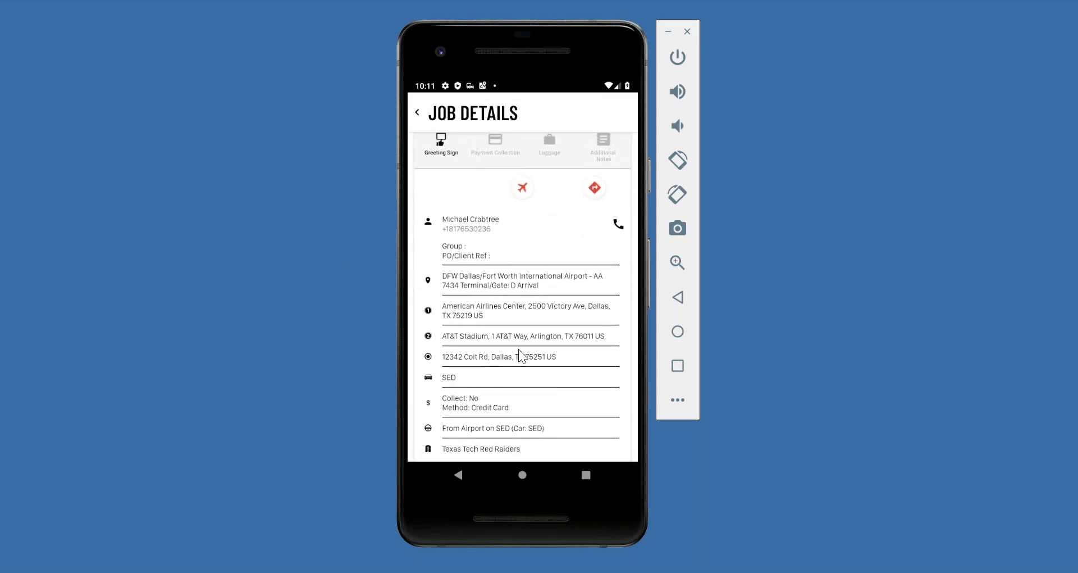
{"action": "scroll", "coordinate": [521, 351], "scroll_direction": "up", "scroll_amount": 3}
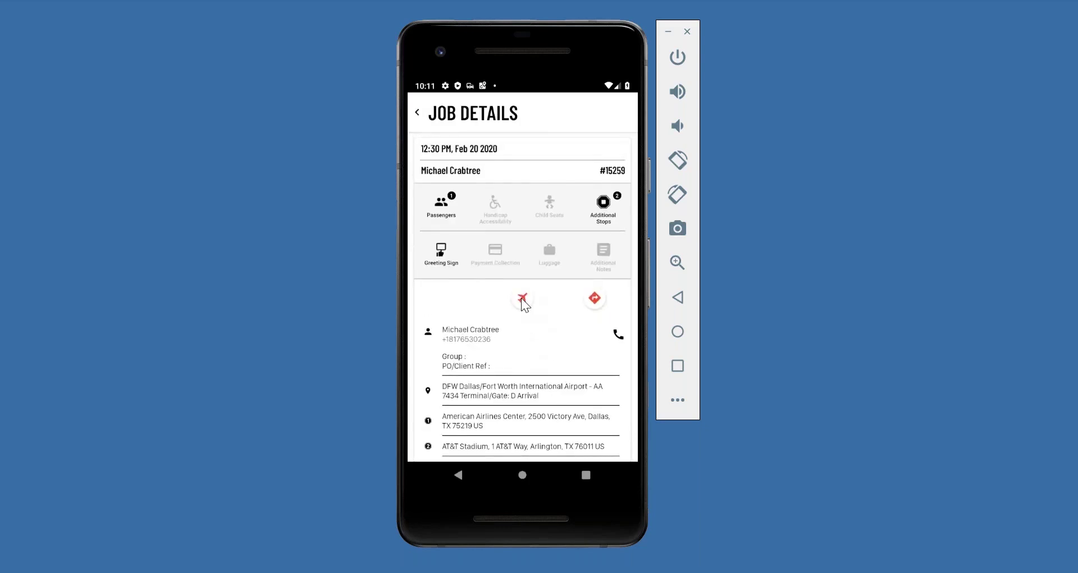
{"action": "left_click", "coordinate": [594, 298]}
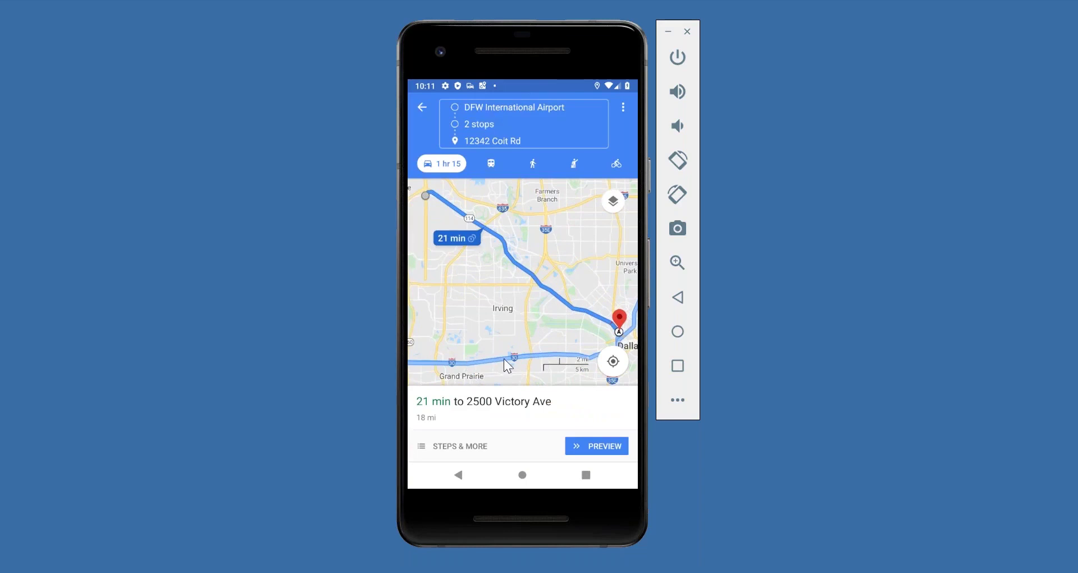
{"action": "left_click", "coordinate": [459, 475]}
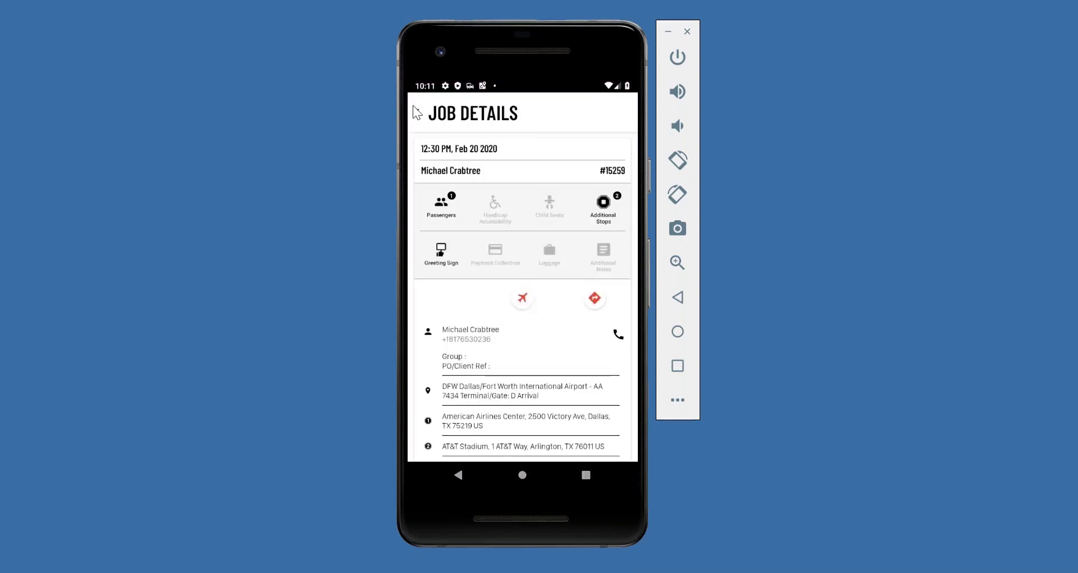
Return to the pending jobs and accept the 12:30 PM, Feb 20 airport pickup
{"action": "left_click", "coordinate": [420, 108]}
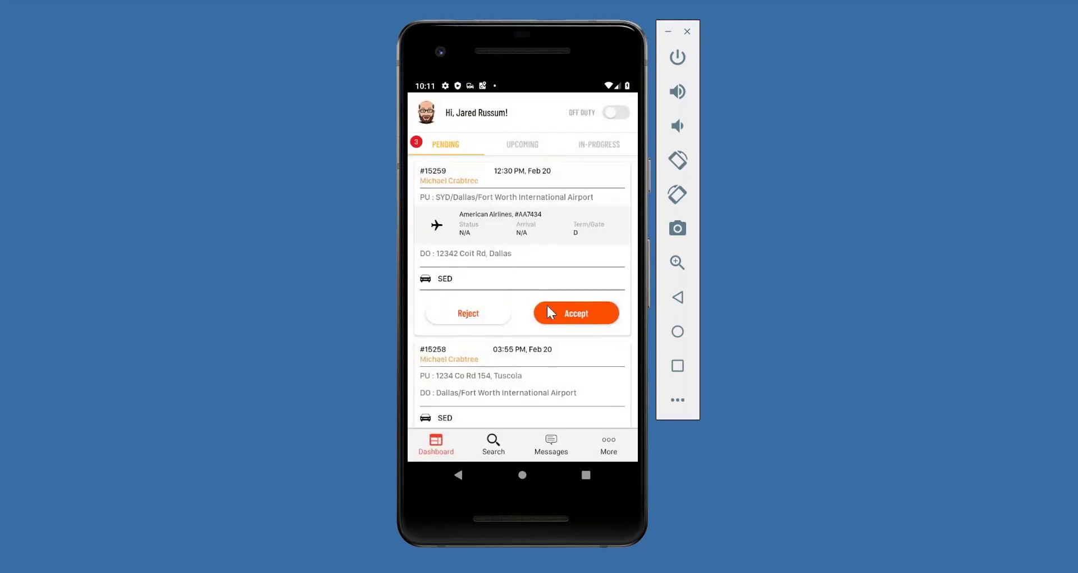
{"action": "left_click", "coordinate": [570, 312]}
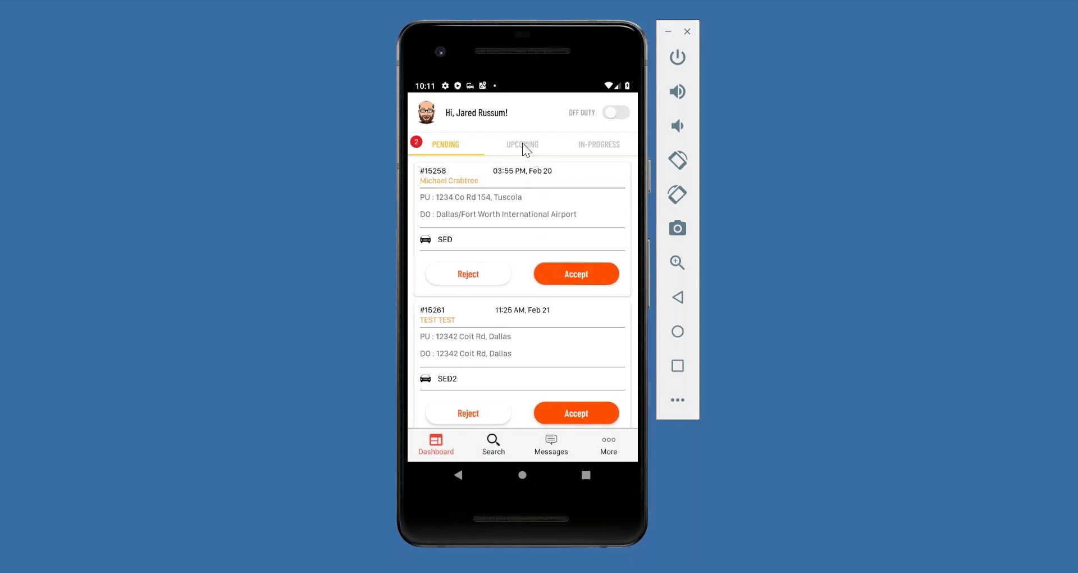
Start rejecting the pending 03:55 PM, Feb 20 job and cancel the rejection during its countdown
{"action": "left_click", "coordinate": [549, 271]}
{"action": "left_click", "coordinate": [531, 271]}
{"action": "left_click", "coordinate": [486, 275]}
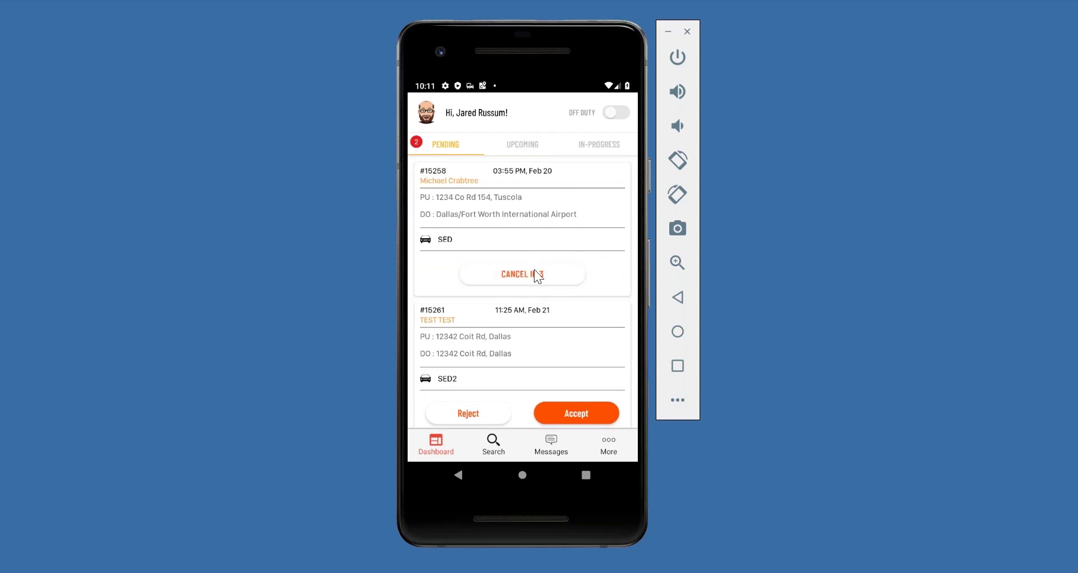
{"action": "left_click", "coordinate": [533, 268]}
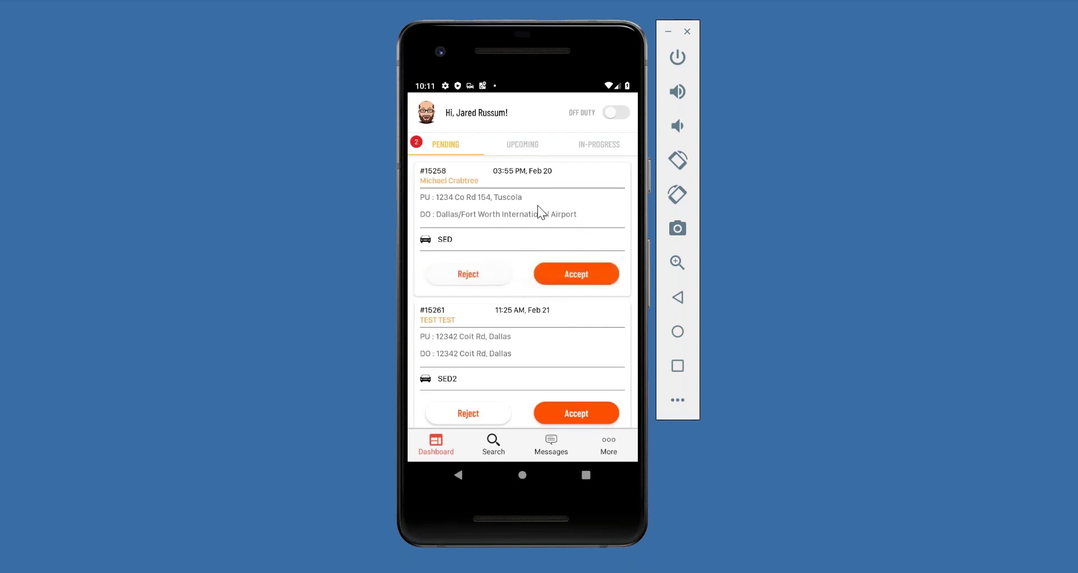
Set the upcoming 12:30 PM job's status to Driver Confirmed, choosing SED Lincoln as the vehicle
{"action": "left_click", "coordinate": [526, 150]}
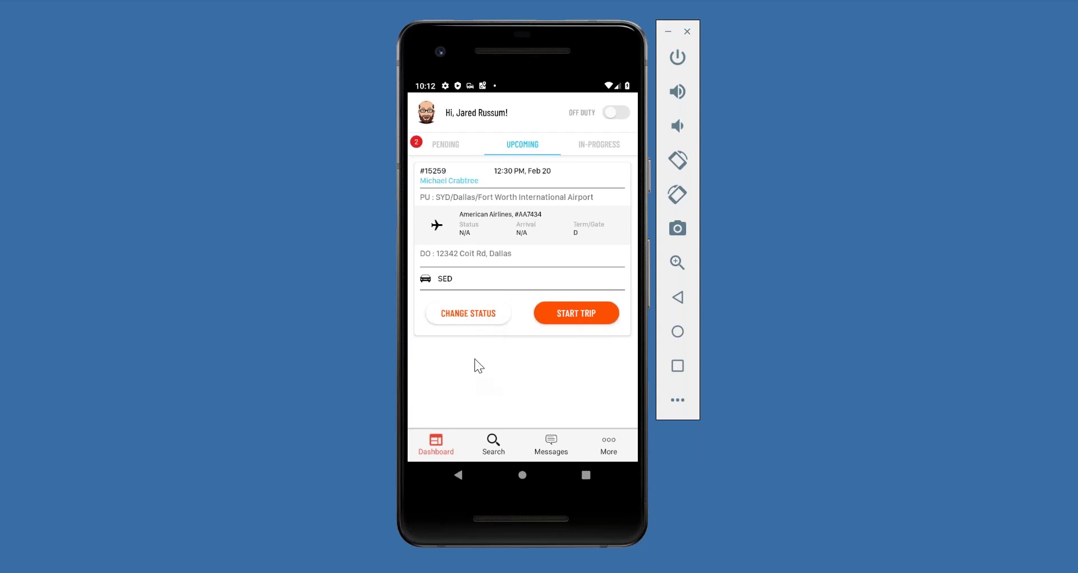
{"action": "left_click", "coordinate": [481, 317]}
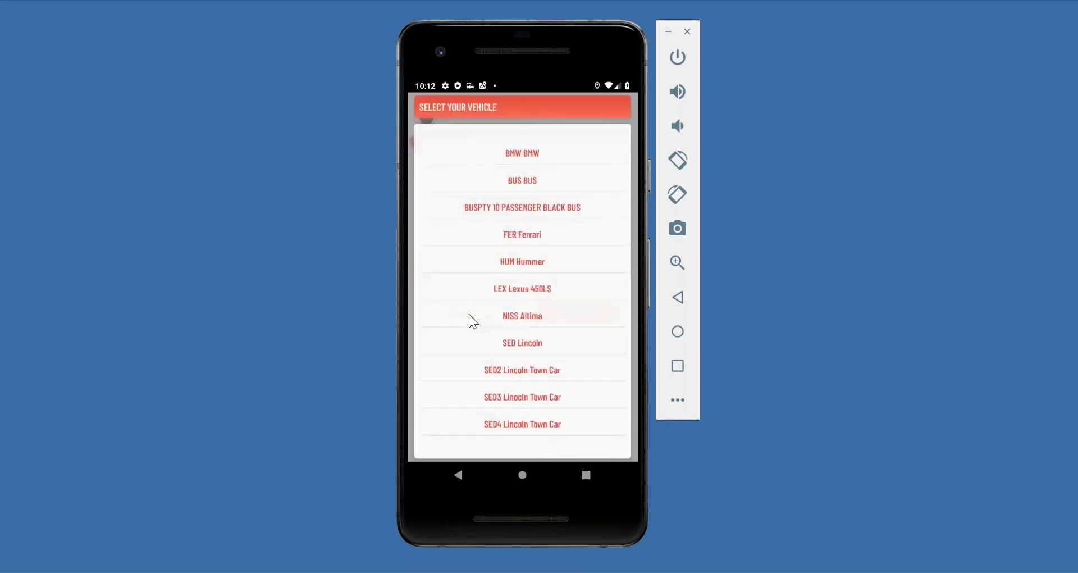
{"action": "left_click", "coordinate": [530, 342]}
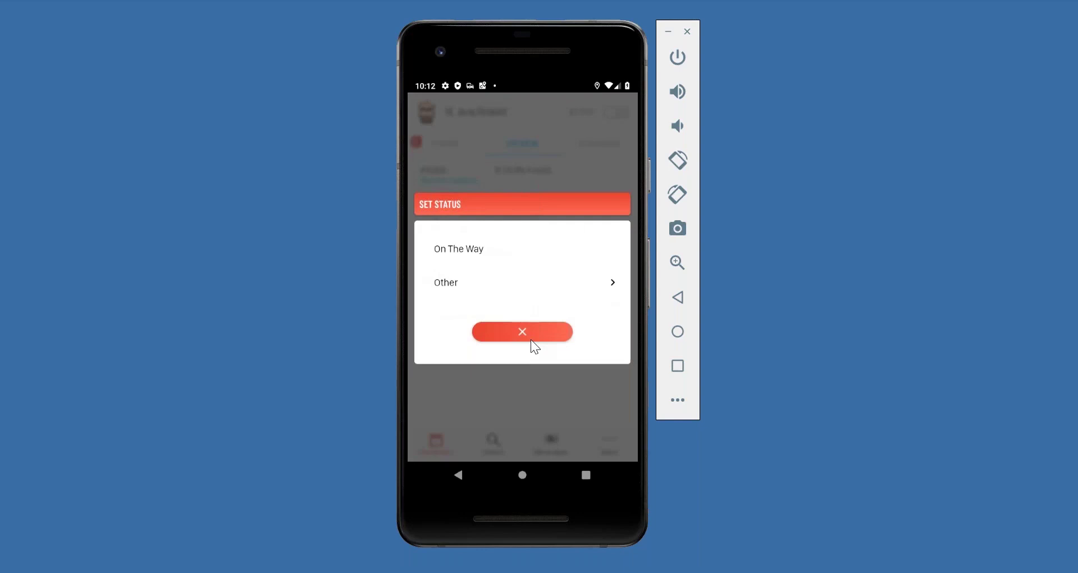
{"action": "left_click", "coordinate": [476, 281]}
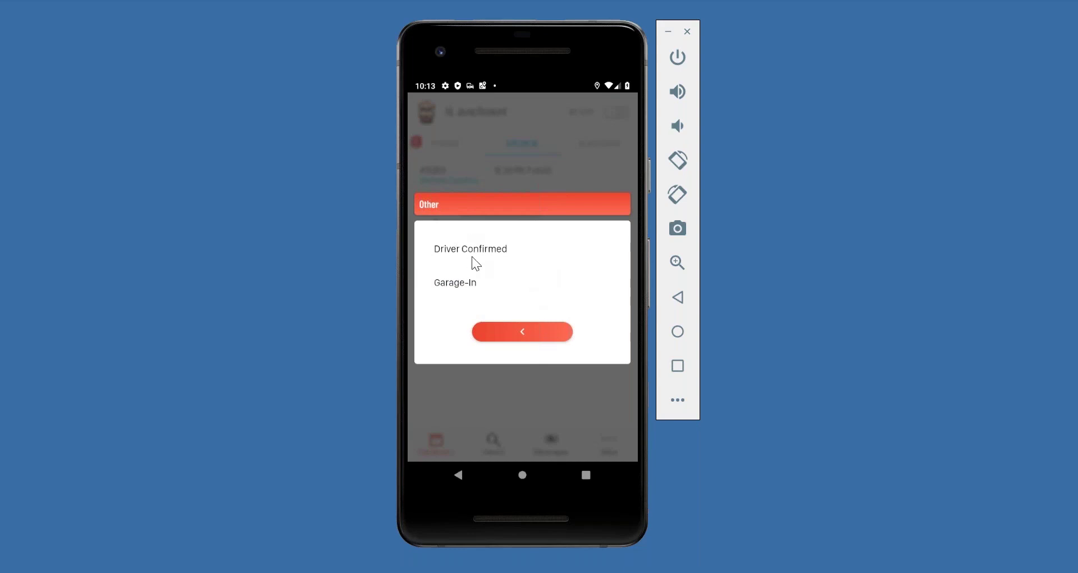
{"action": "left_click", "coordinate": [509, 253]}
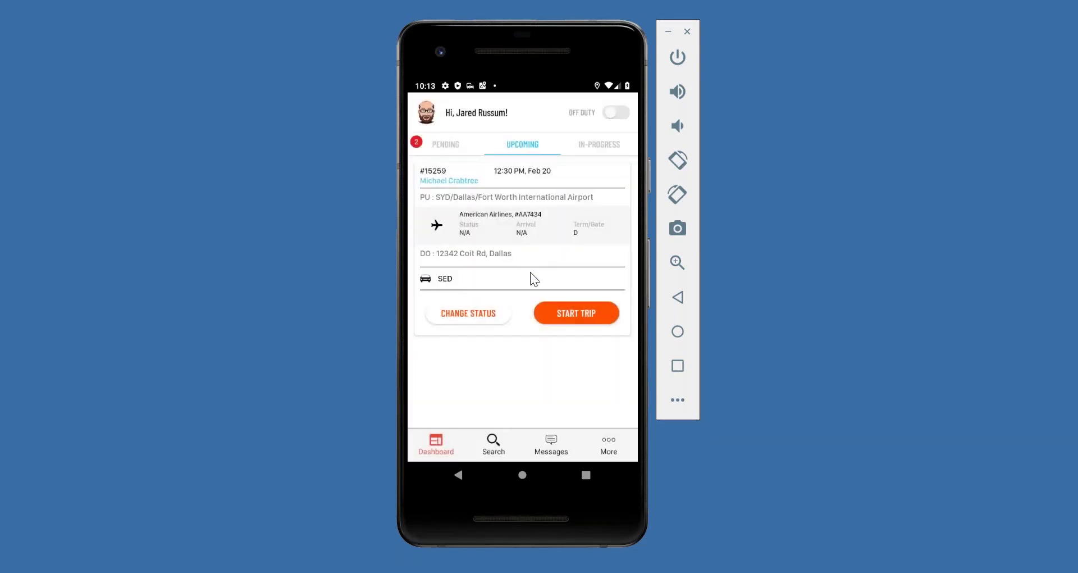
Examine the upcoming job's update form, covering its times, attachments, added costs and mileage sections
{"action": "left_click", "coordinate": [531, 192]}
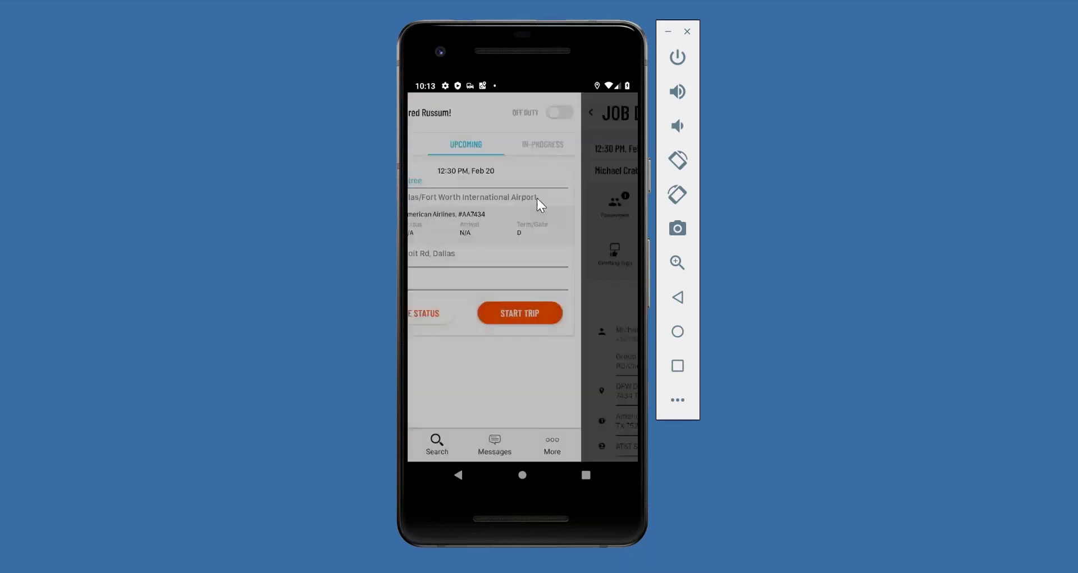
{"action": "left_click", "coordinate": [619, 112]}
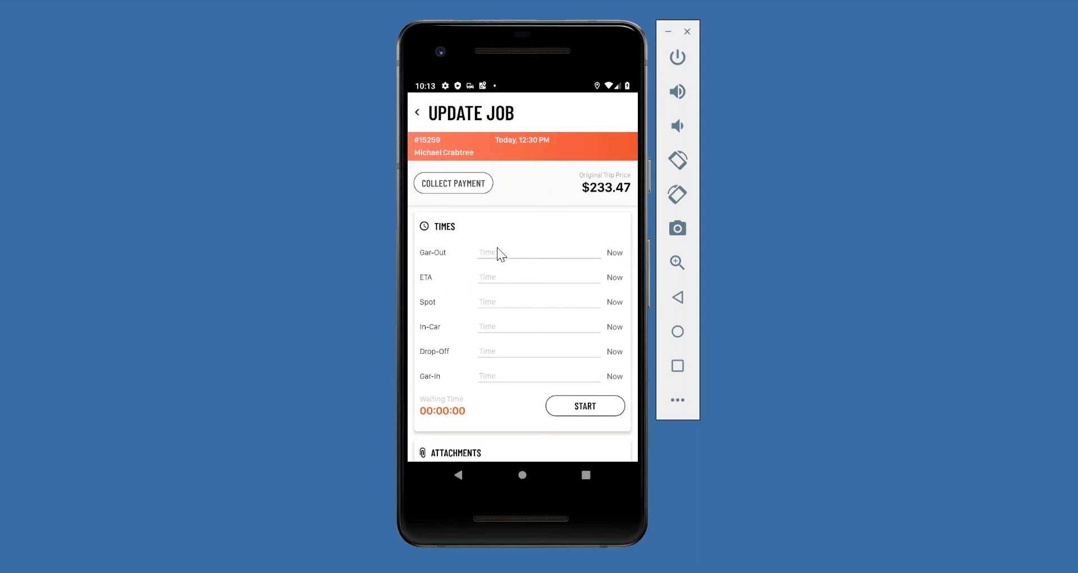
{"action": "scroll", "coordinate": [488, 280], "scroll_direction": "down", "scroll_amount": 10}
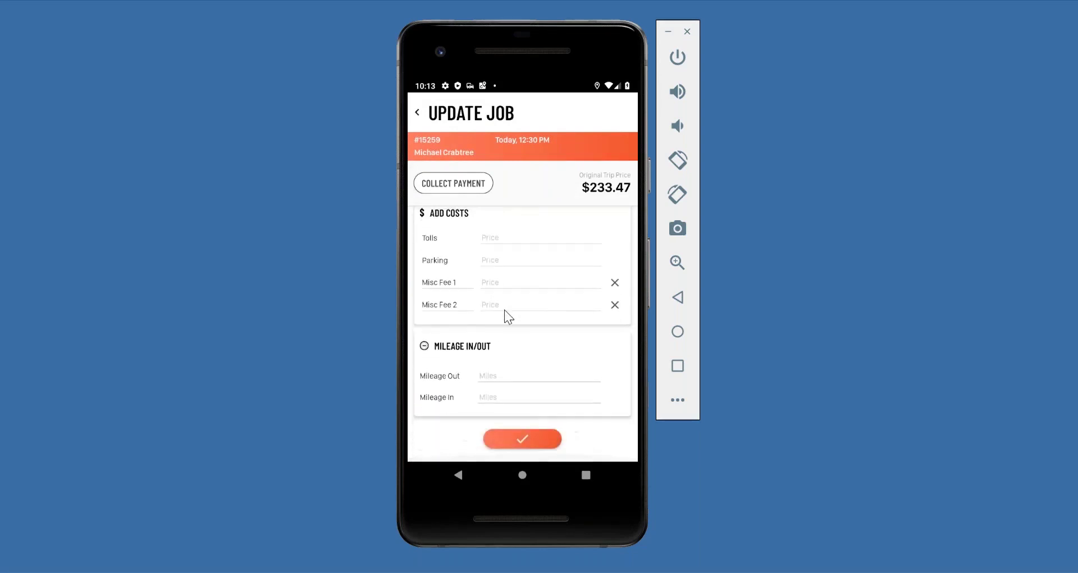
{"action": "scroll", "coordinate": [526, 369], "scroll_direction": "up", "scroll_amount": 10}
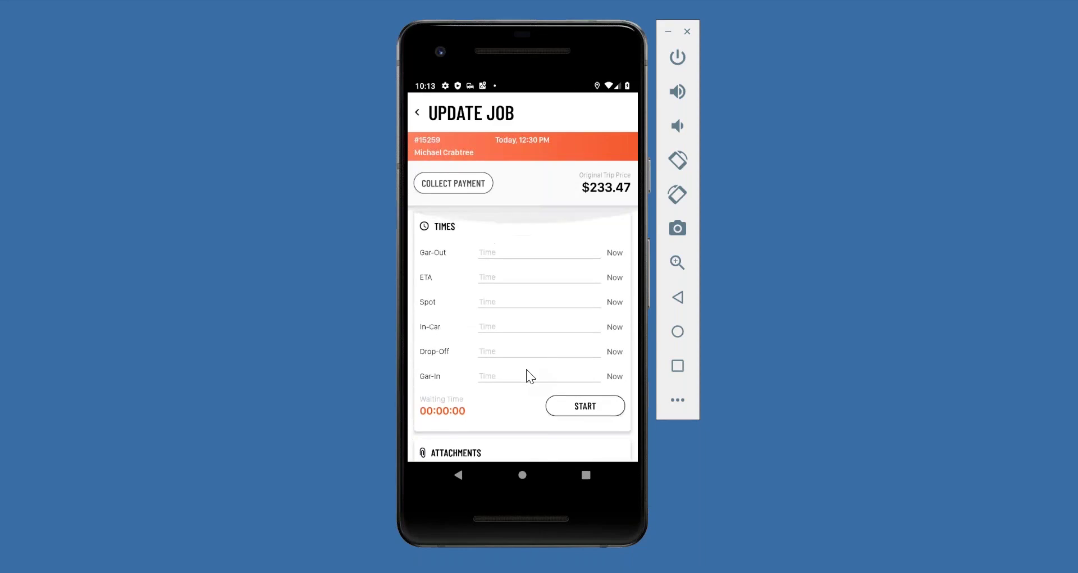
{"action": "left_click_drag", "start_coordinate": [526, 369], "coordinate": [536, 261]}
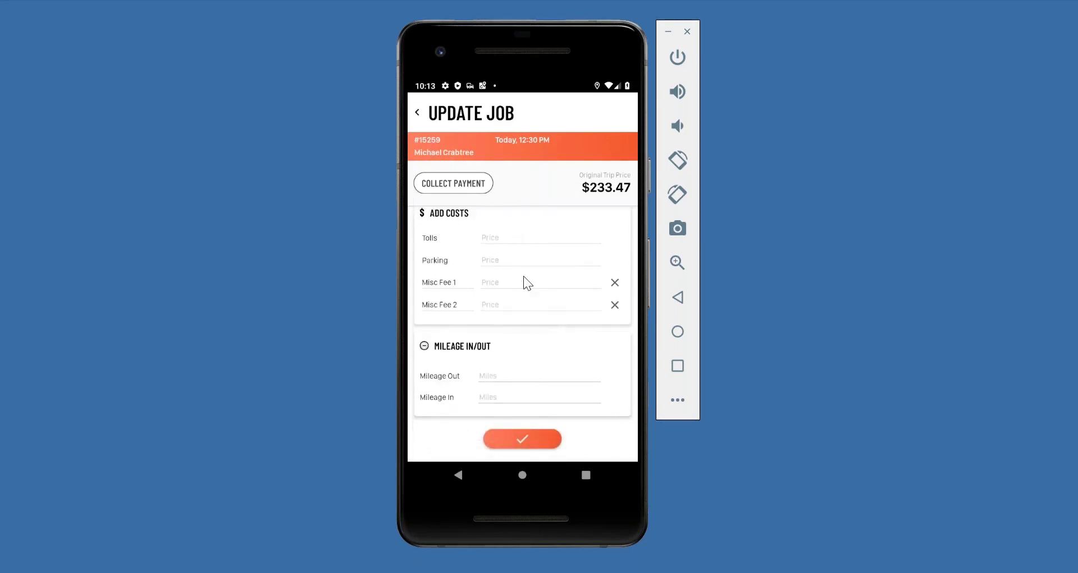
{"action": "left_click_drag", "start_coordinate": [520, 328], "coordinate": [521, 362]}
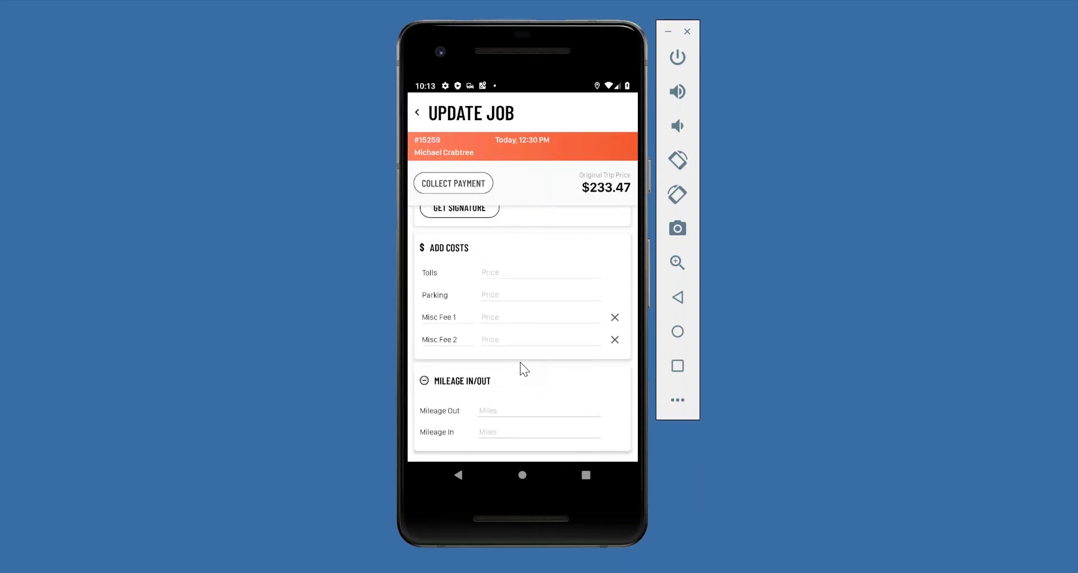
{"action": "scroll", "coordinate": [524, 350], "scroll_direction": "up", "scroll_amount": 5}
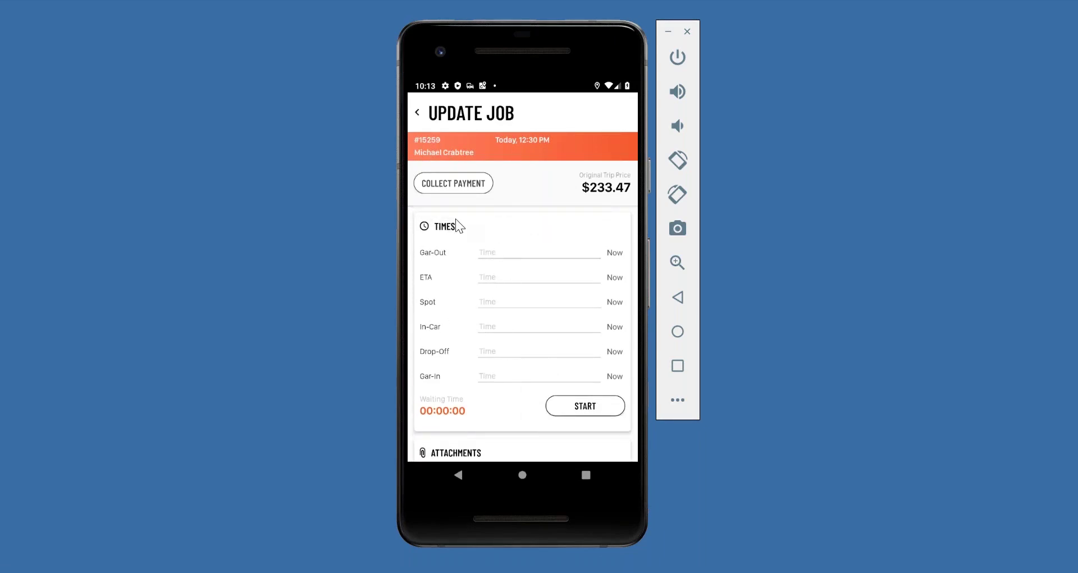
{"action": "left_click", "coordinate": [417, 114]}
{"action": "left_click", "coordinate": [477, 305]}
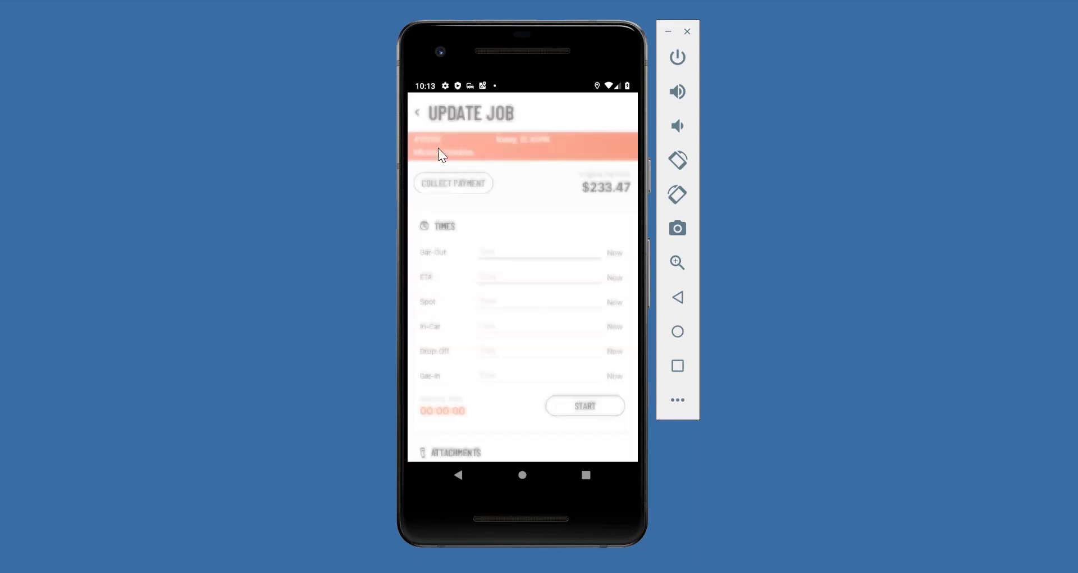
Return to the upcoming jobs and start the trip for the 12:30 PM, Feb 20 airport pickup
{"action": "left_click", "coordinate": [419, 110]}
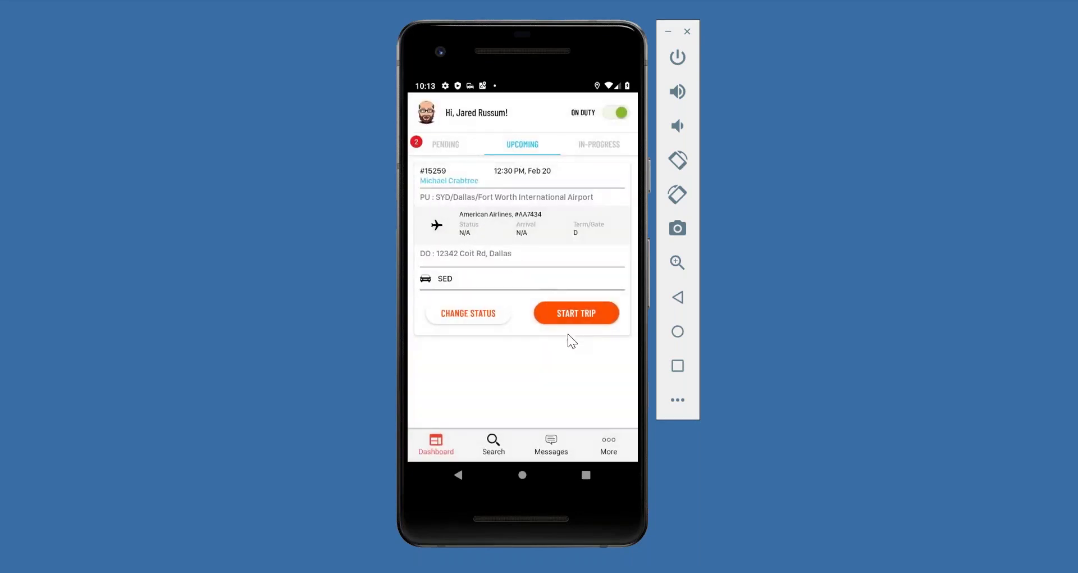
{"action": "left_click", "coordinate": [580, 314]}
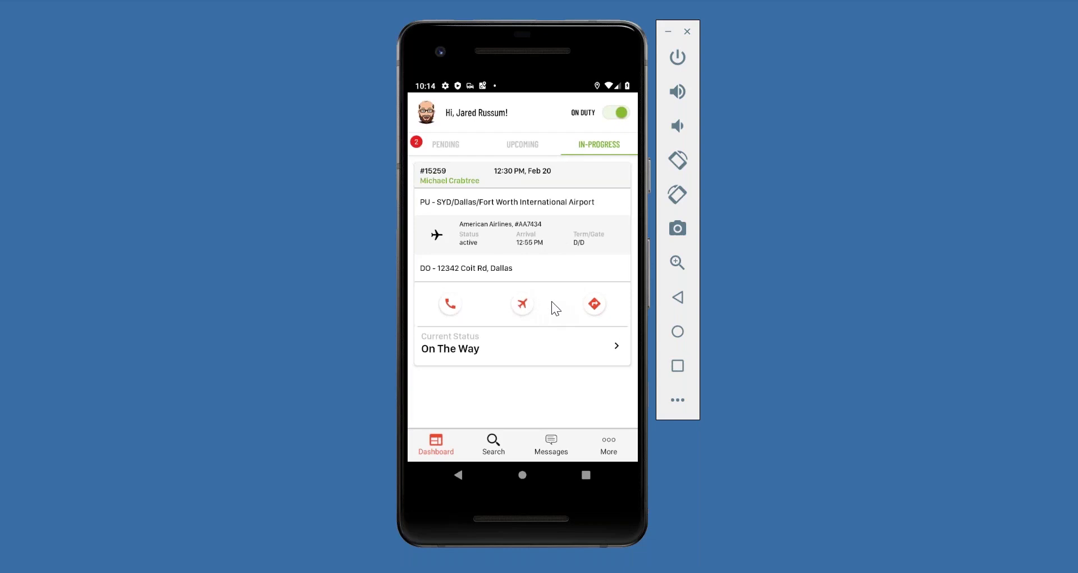
View Google Maps directions to the DFW pickup, accepting the device location request, and return to the in-progress job
{"action": "left_click", "coordinate": [593, 303]}
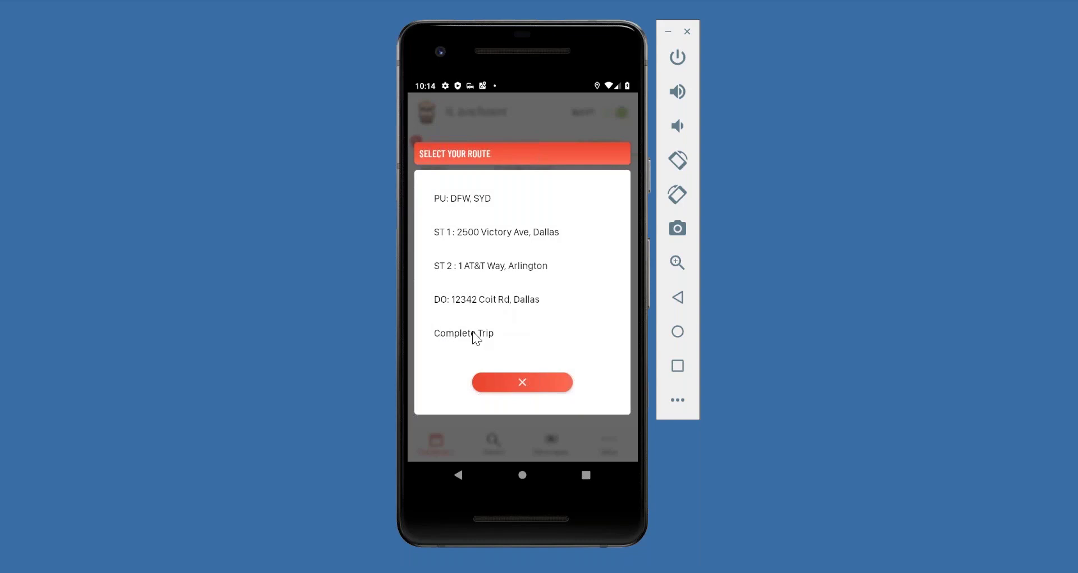
{"action": "left_click", "coordinate": [468, 197]}
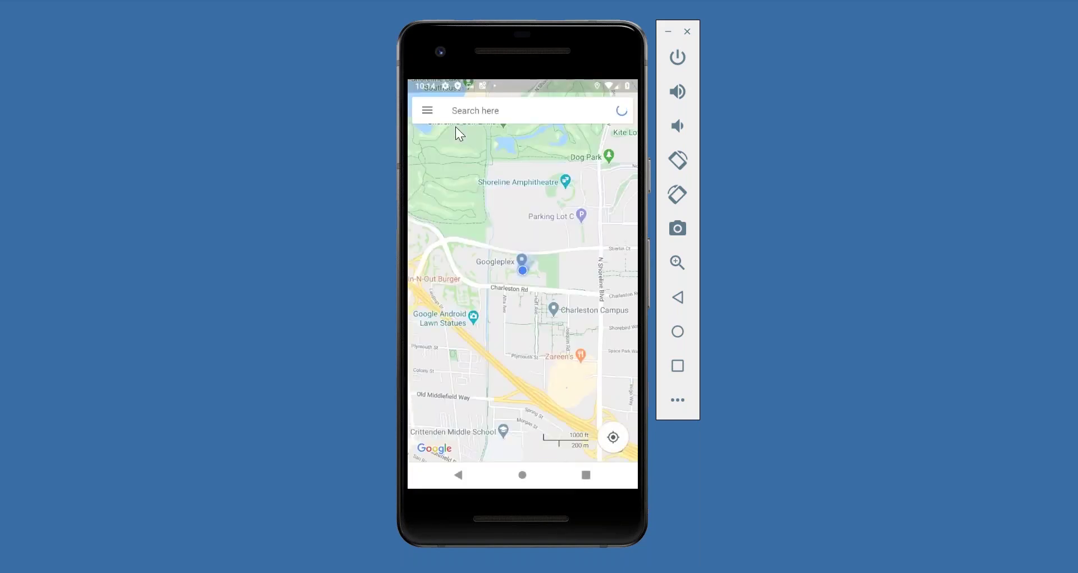
{"action": "left_click", "coordinate": [492, 298]}
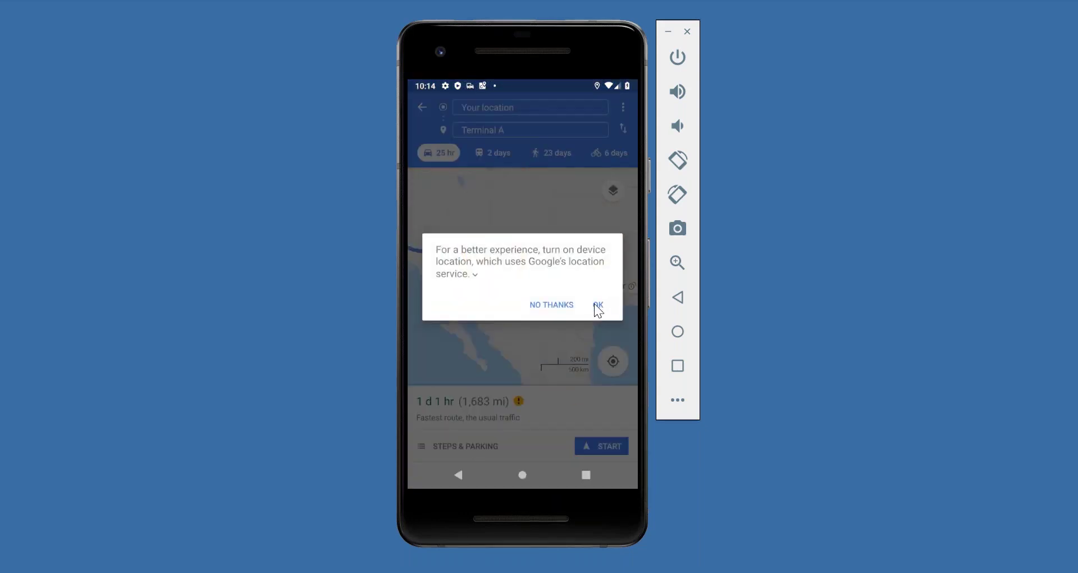
{"action": "left_click", "coordinate": [593, 309]}
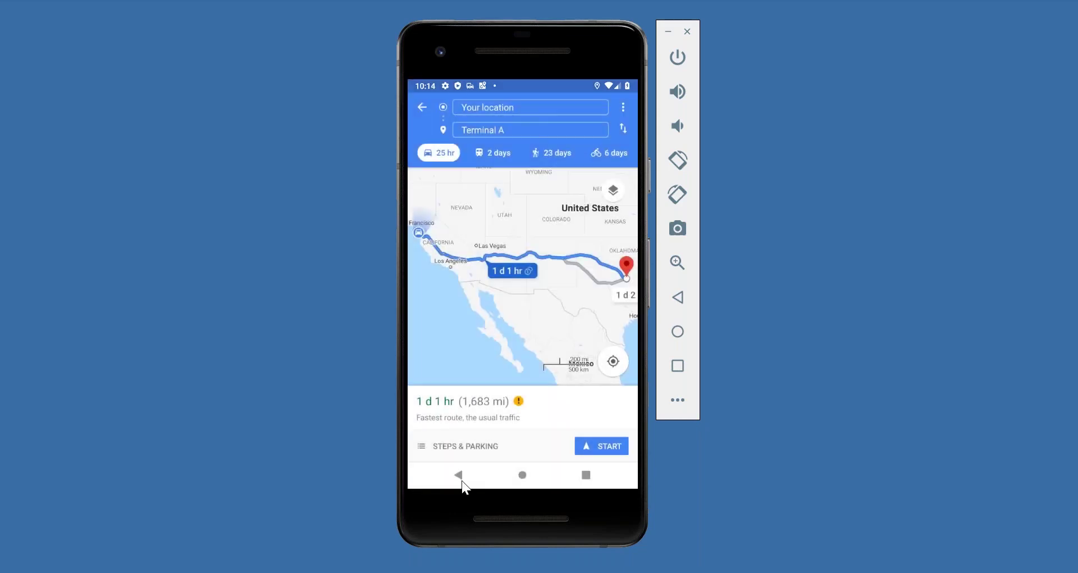
{"action": "left_click", "coordinate": [459, 478]}
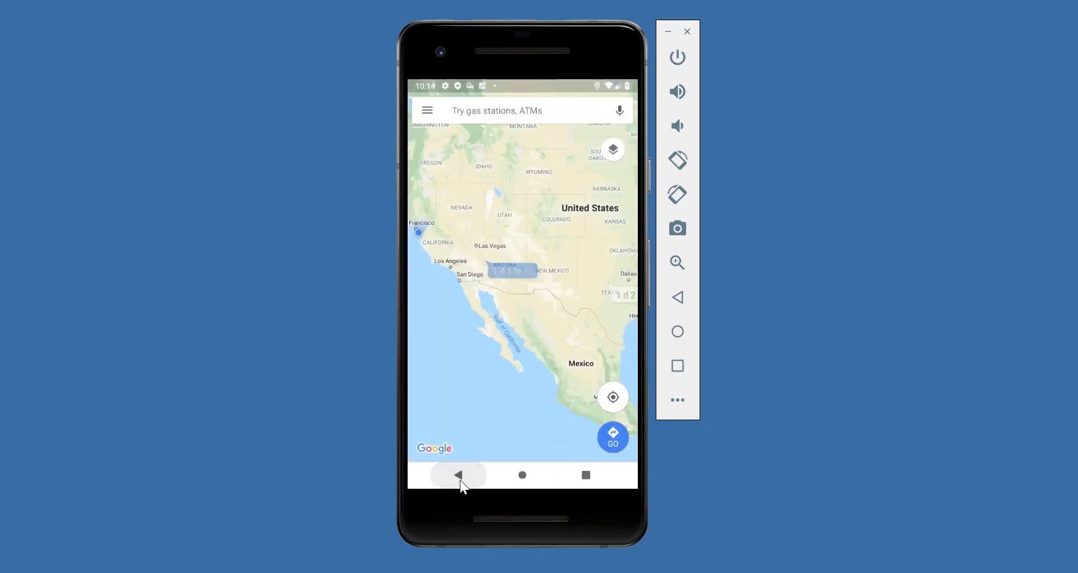
{"action": "left_click", "coordinate": [460, 477]}
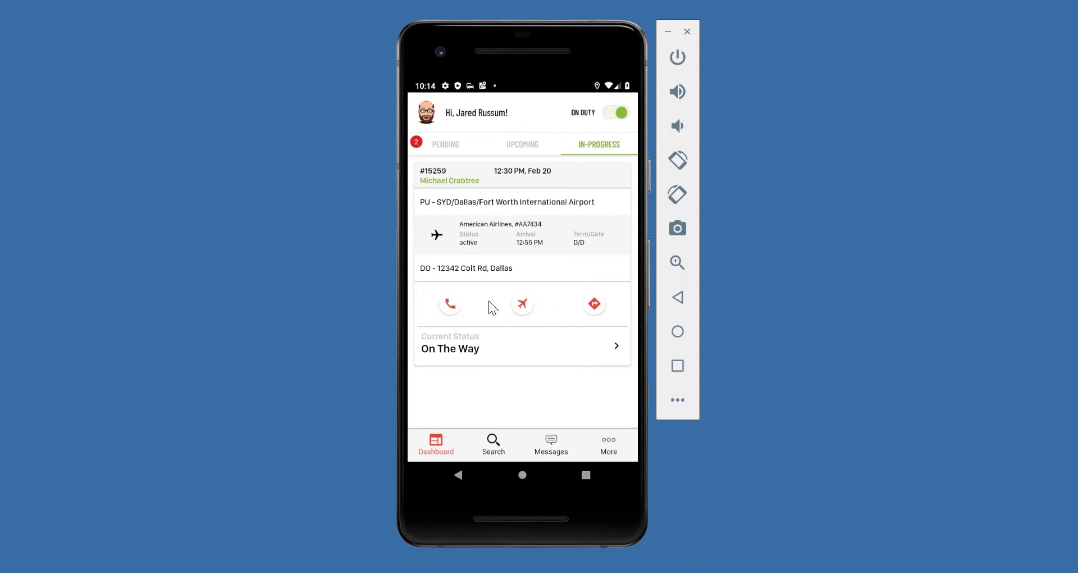
View the contact options for the in-progress job's passenger and dismiss them
{"action": "left_click", "coordinate": [449, 304]}
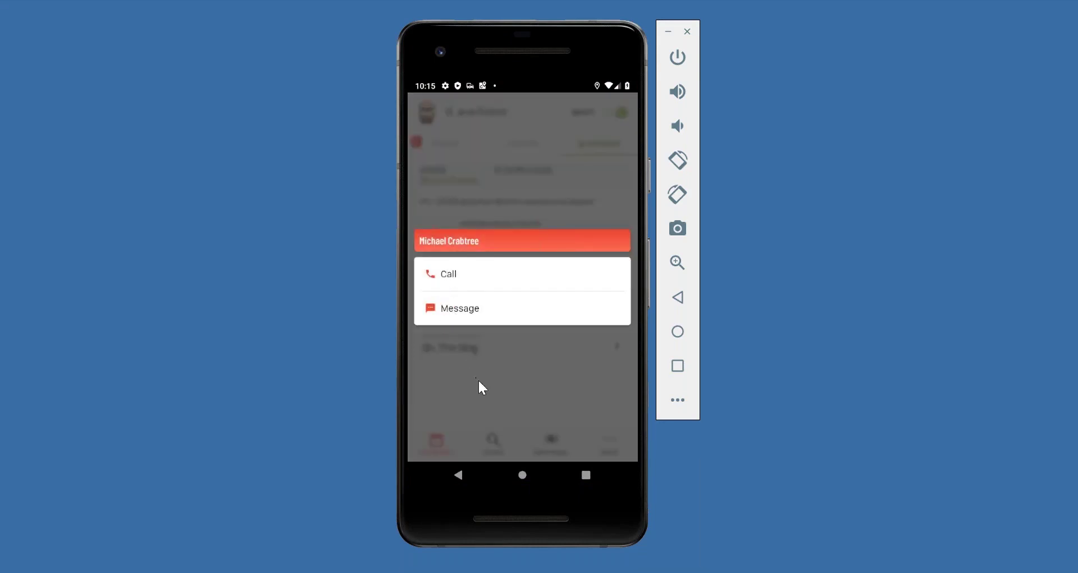
{"action": "left_click", "coordinate": [501, 392]}
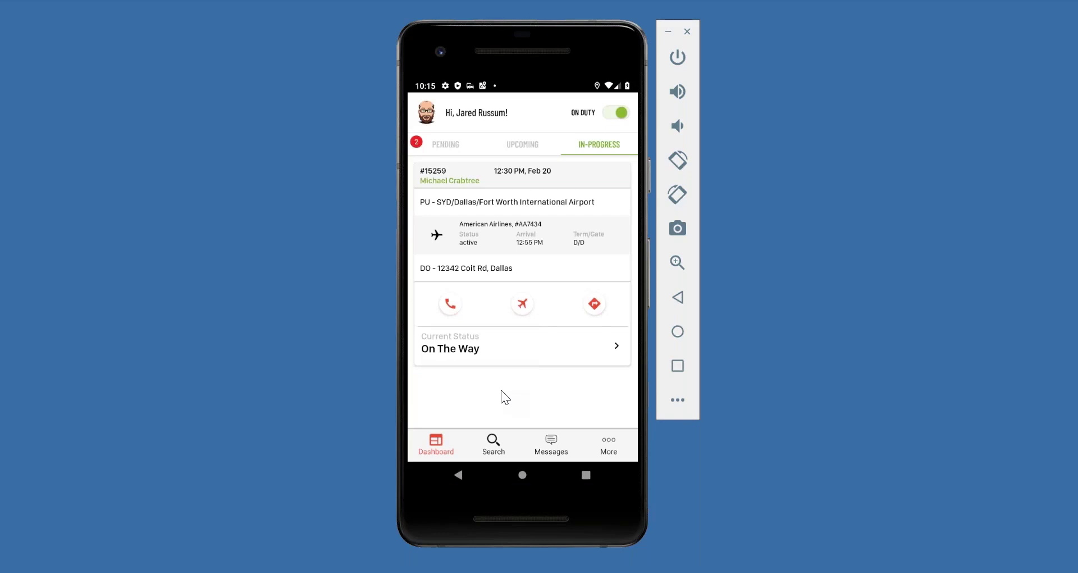
Advance the in-progress job's status through Arrived and Customer In Car to Passenger Dropped Off
{"action": "left_click", "coordinate": [505, 337]}
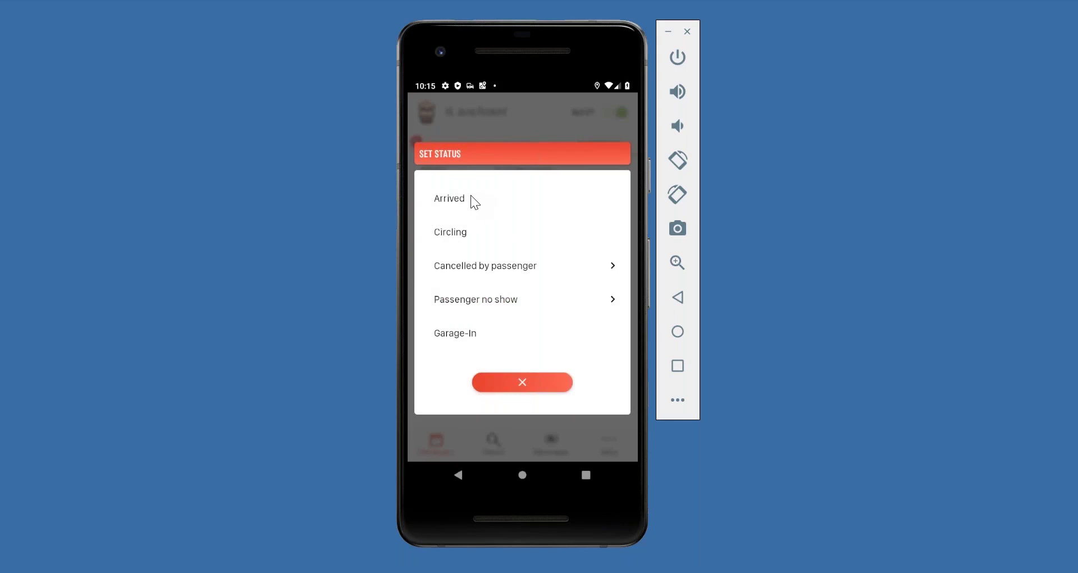
{"action": "left_click", "coordinate": [447, 201]}
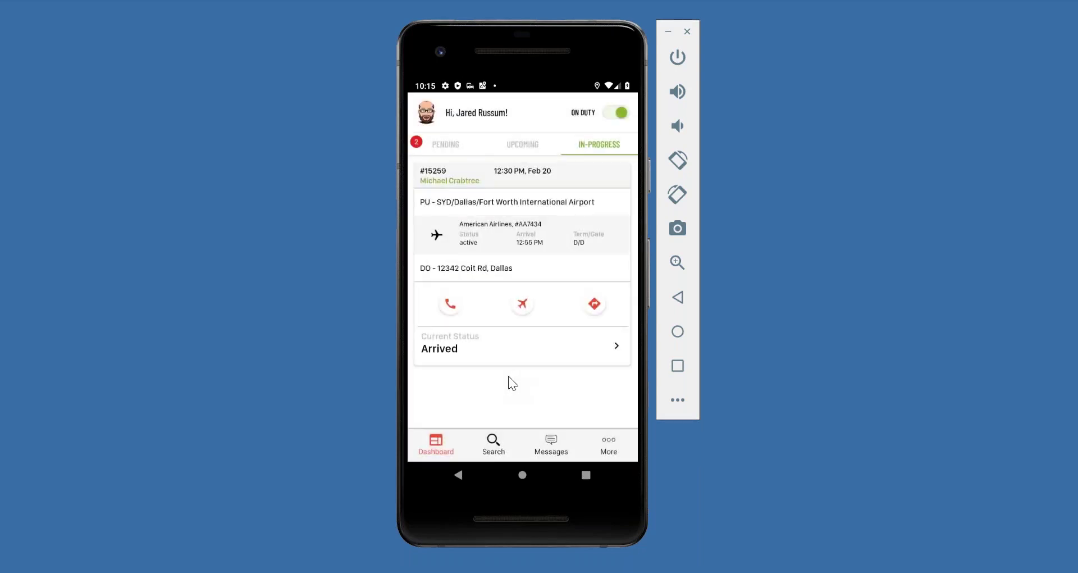
{"action": "left_click", "coordinate": [484, 350]}
{"action": "left_click", "coordinate": [483, 214]}
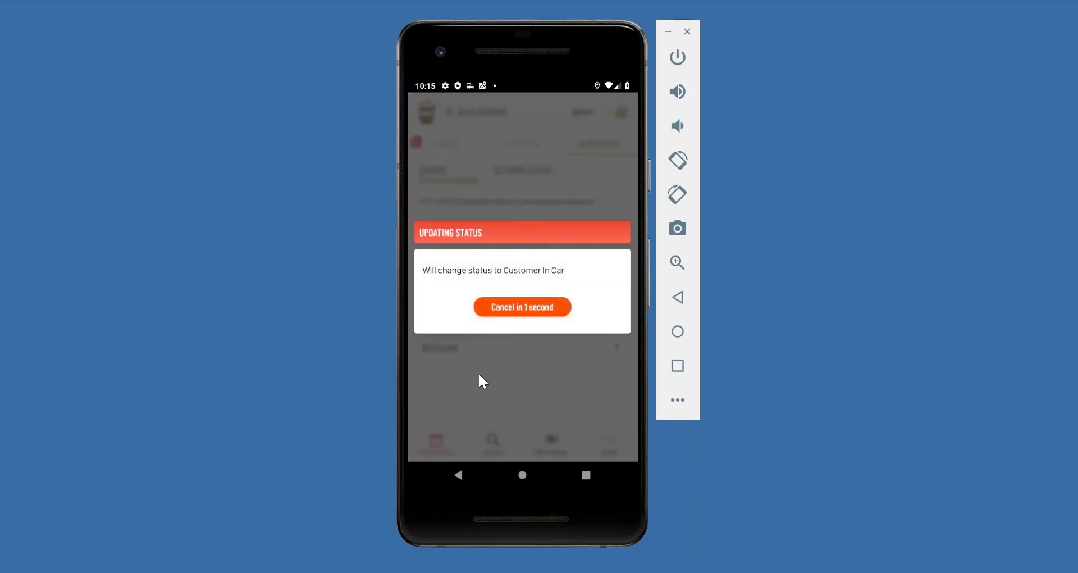
{"action": "left_click", "coordinate": [488, 352]}
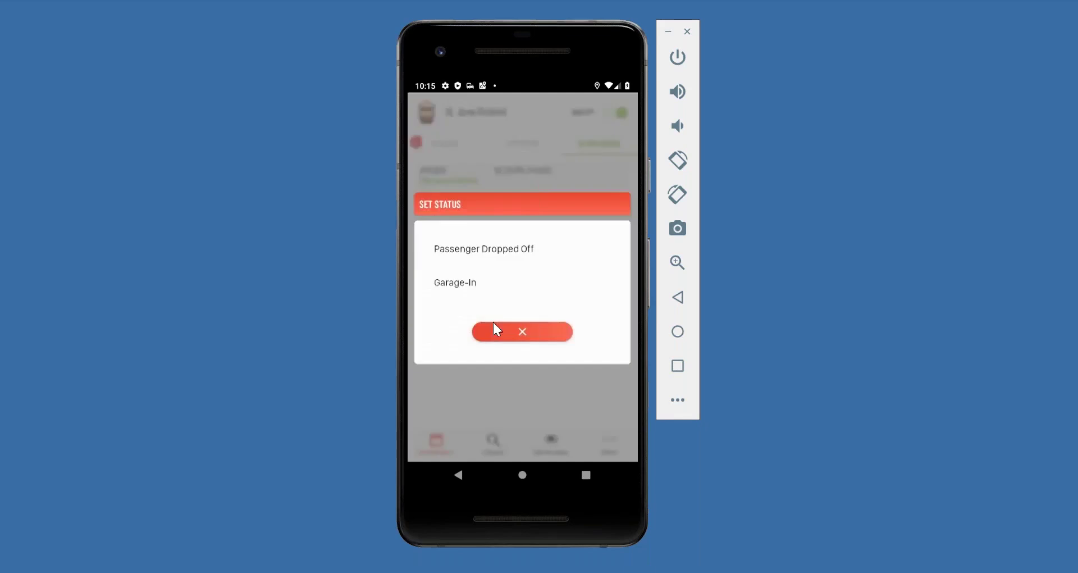
{"action": "left_click", "coordinate": [493, 252]}
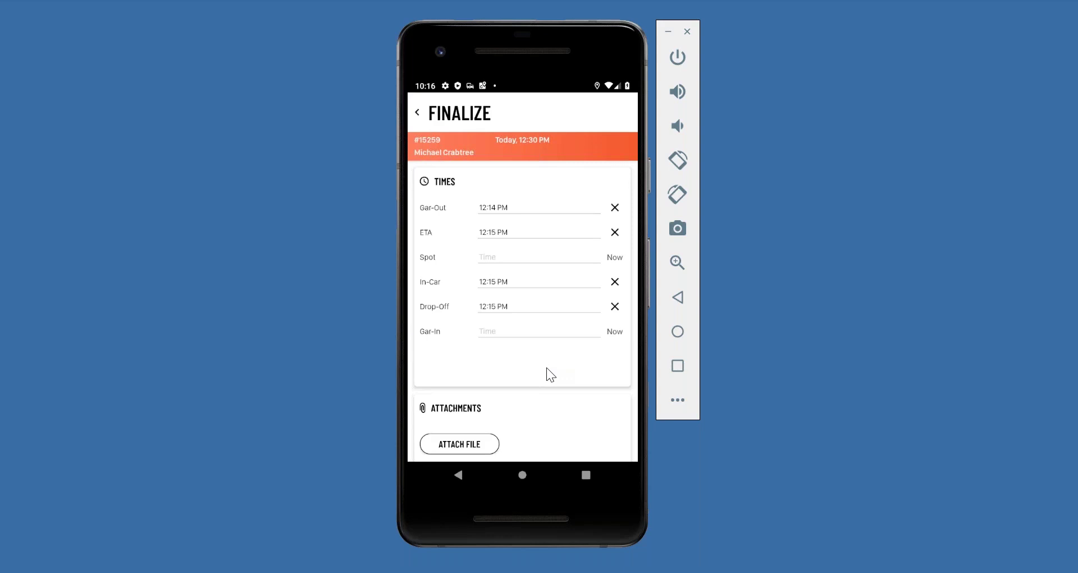
Review the Finalize form's times, attachments, added costs and mileage sections, and submit the form
{"action": "scroll", "coordinate": [525, 325], "scroll_direction": "up", "scroll_amount": 2}
{"action": "scroll", "coordinate": [567, 374], "scroll_direction": "down", "scroll_amount": 5}
{"action": "scroll", "coordinate": [563, 384], "scroll_direction": "up", "scroll_amount": 5}
{"action": "scroll", "coordinate": [564, 385], "scroll_direction": "down", "scroll_amount": 5}
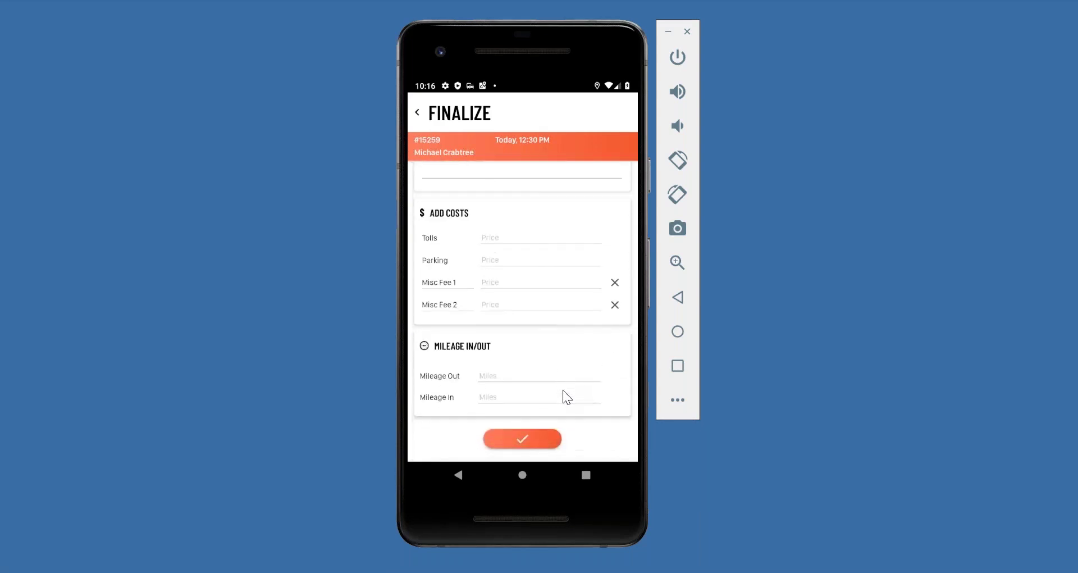
{"action": "left_click", "coordinate": [523, 437]}
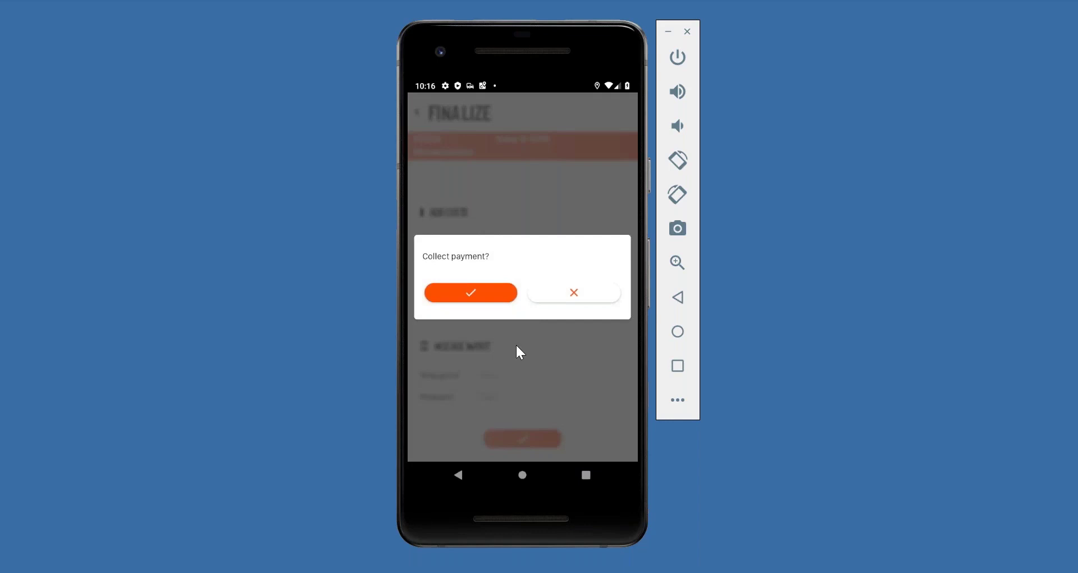
Collect payment for the total trip amount, using Other with Cash as the payment method
{"action": "left_click", "coordinate": [485, 290]}
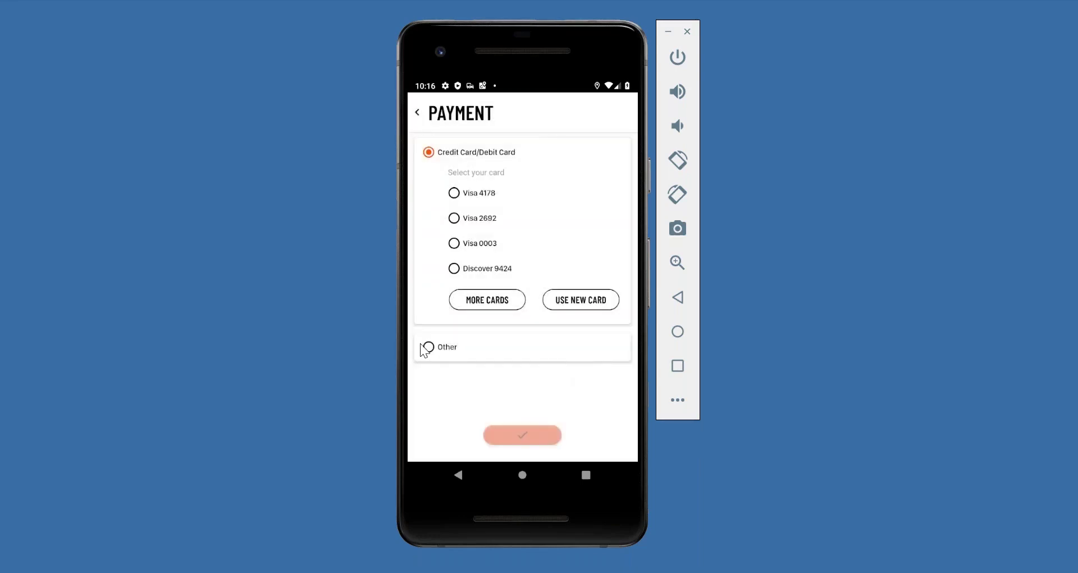
{"action": "left_click", "coordinate": [428, 347]}
{"action": "left_click", "coordinate": [477, 217]}
{"action": "left_click", "coordinate": [526, 209]}
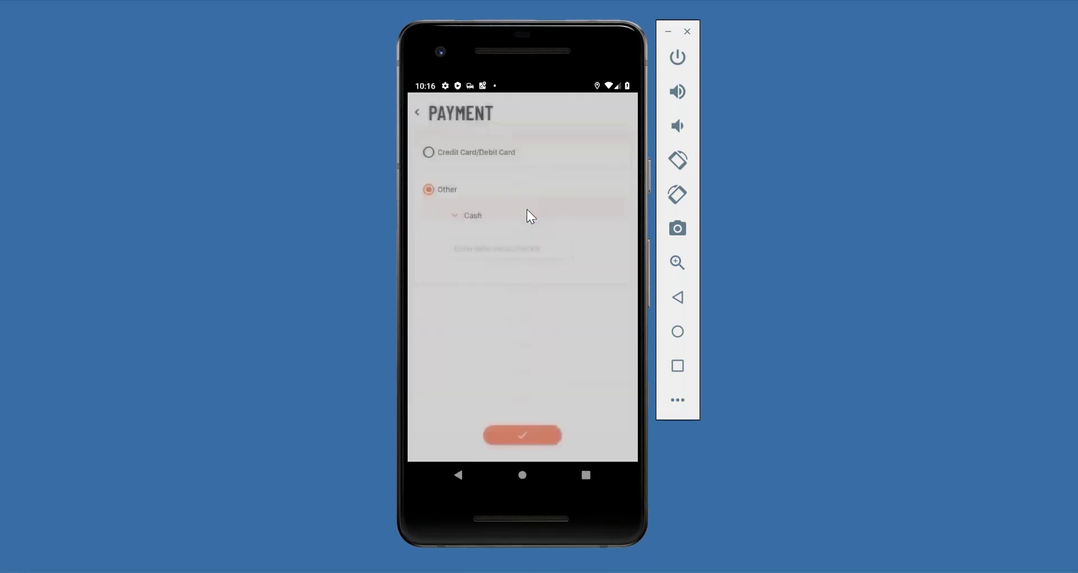
{"action": "left_click", "coordinate": [534, 436]}
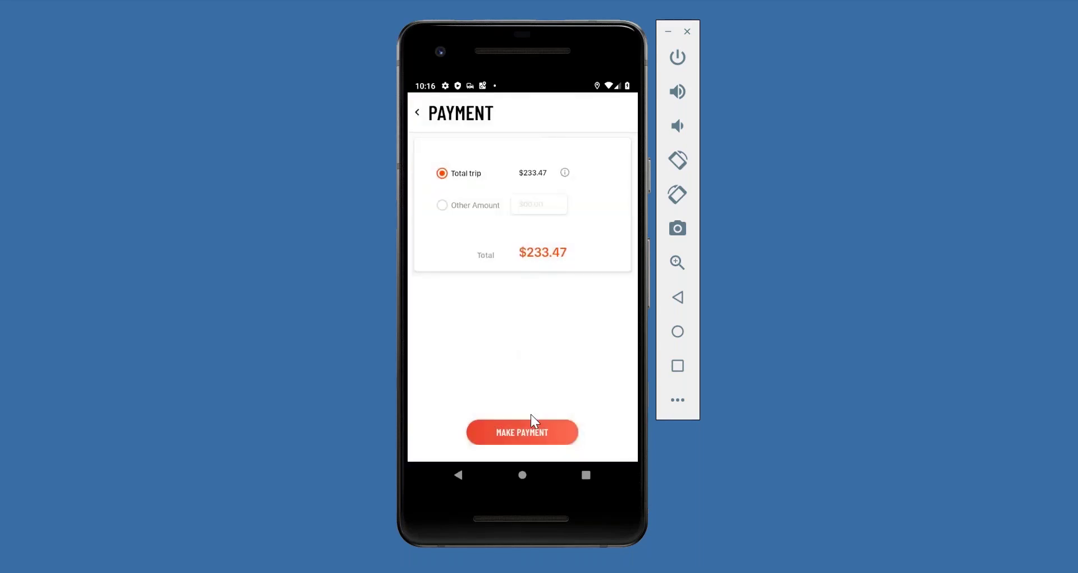
{"action": "left_click", "coordinate": [532, 434]}
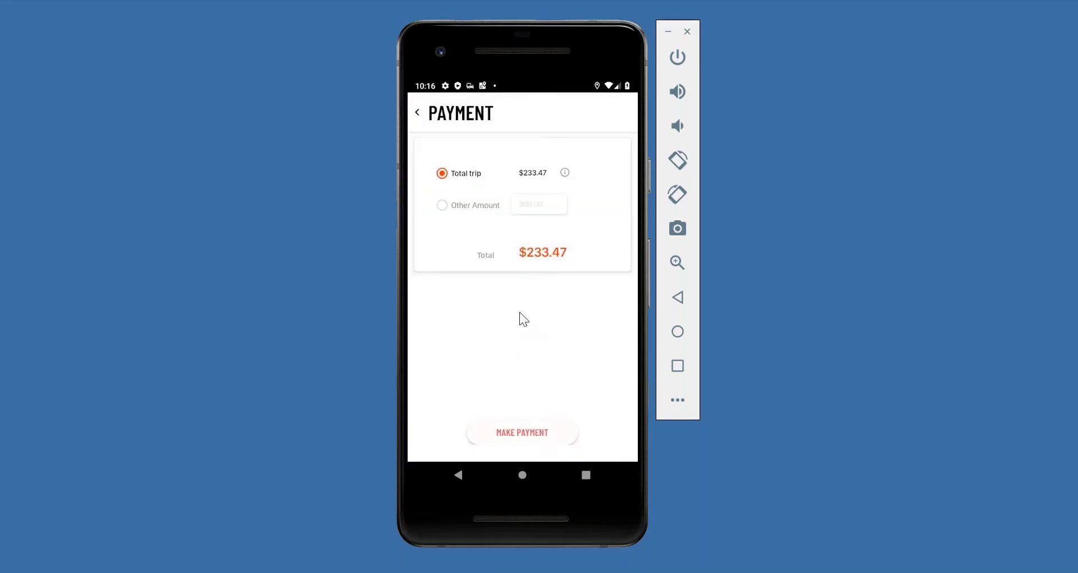
Draw a signature for the payment, submit it and close the payment confirmation
{"action": "left_click_drag", "start_coordinate": [485, 239], "coordinate": [506, 163]}
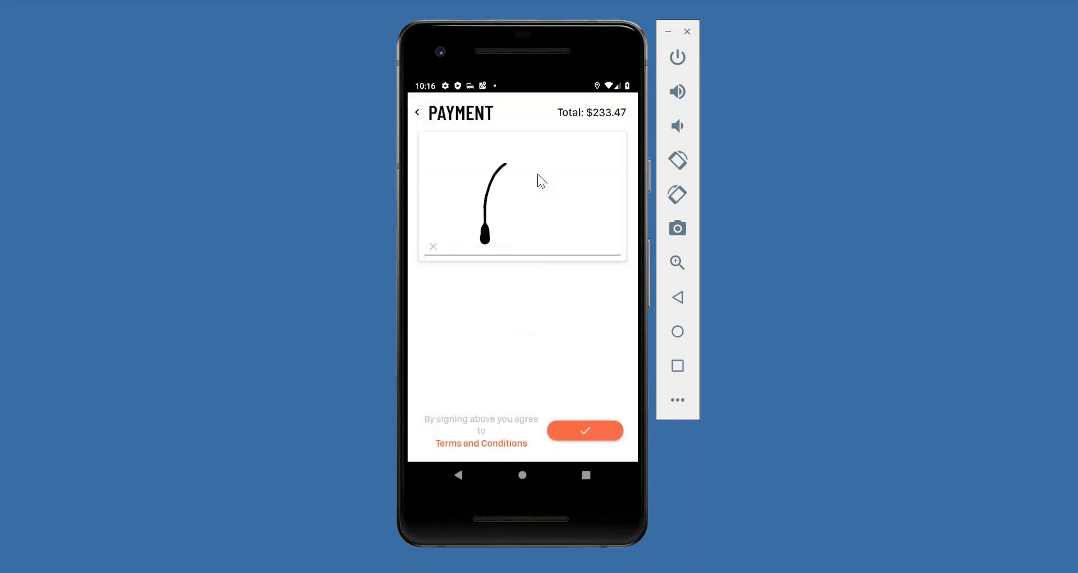
{"action": "left_click", "coordinate": [589, 429]}
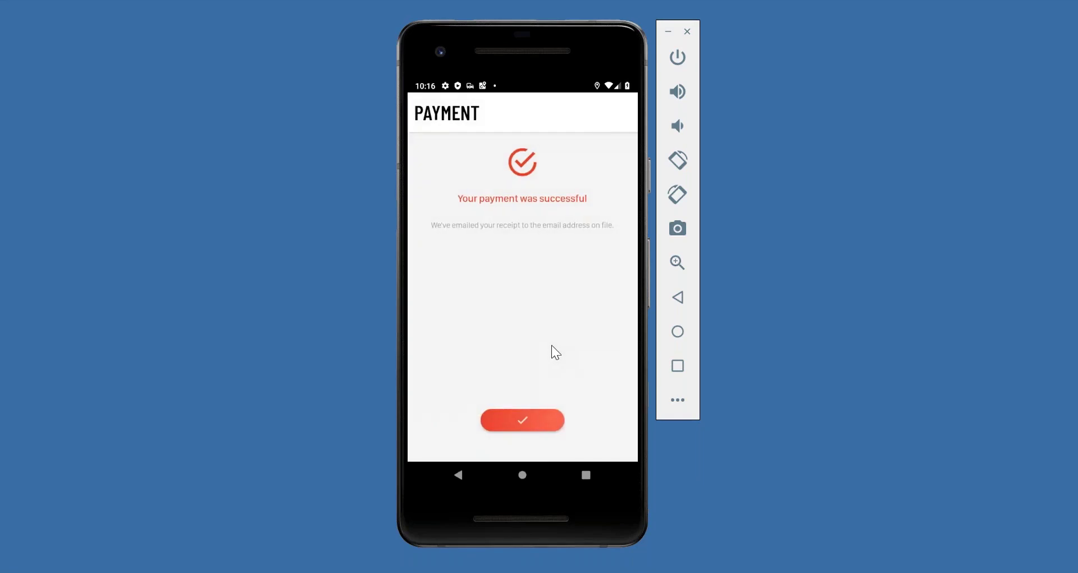
{"action": "left_click", "coordinate": [521, 429]}
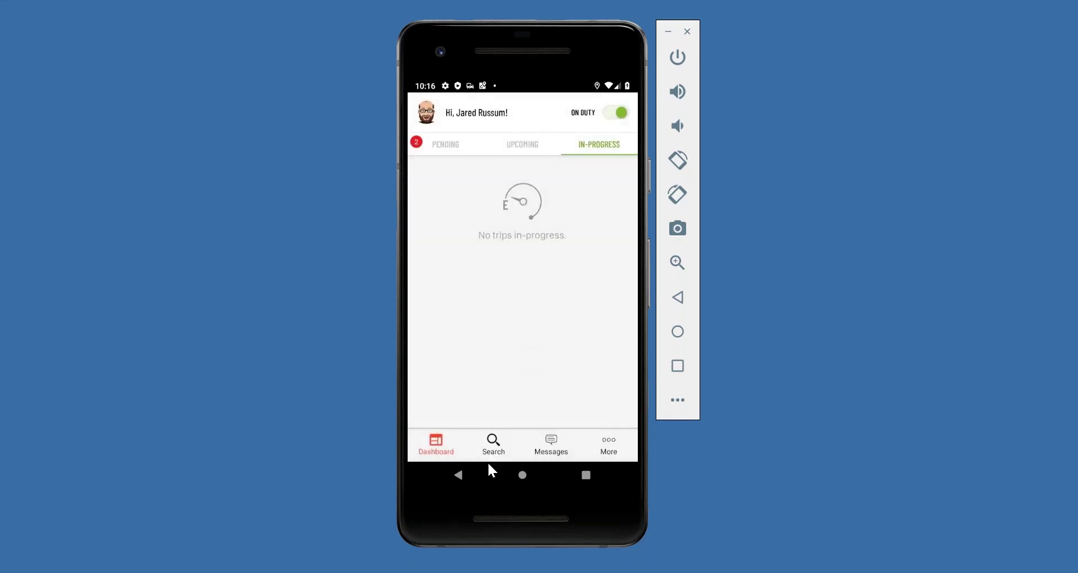
View the completed trips in the trip search and the message list, and return to the dashboard
{"action": "left_click", "coordinate": [487, 460]}
{"action": "left_click", "coordinate": [604, 168]}
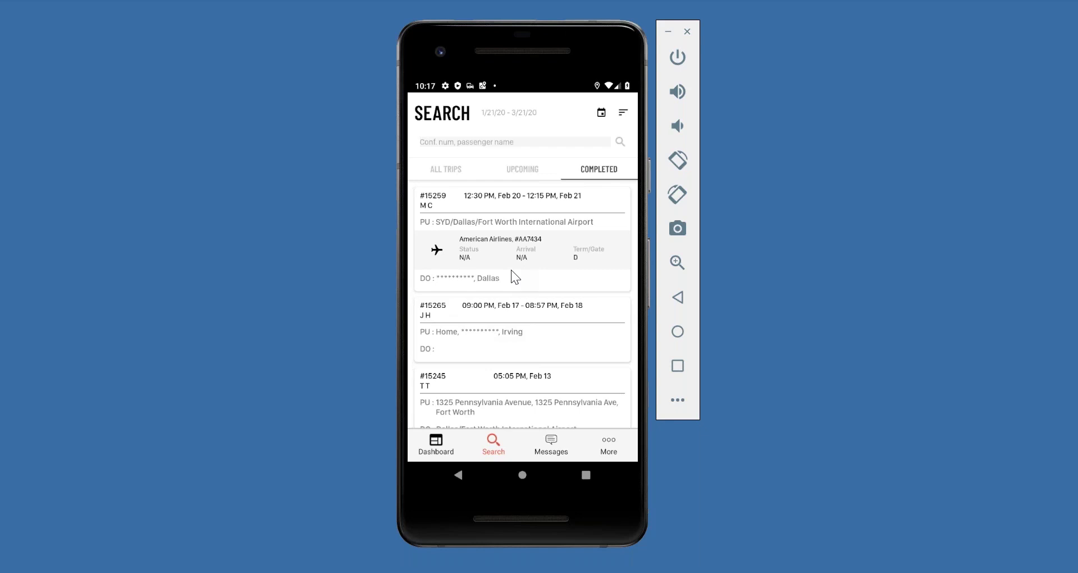
{"action": "left_click", "coordinate": [548, 445]}
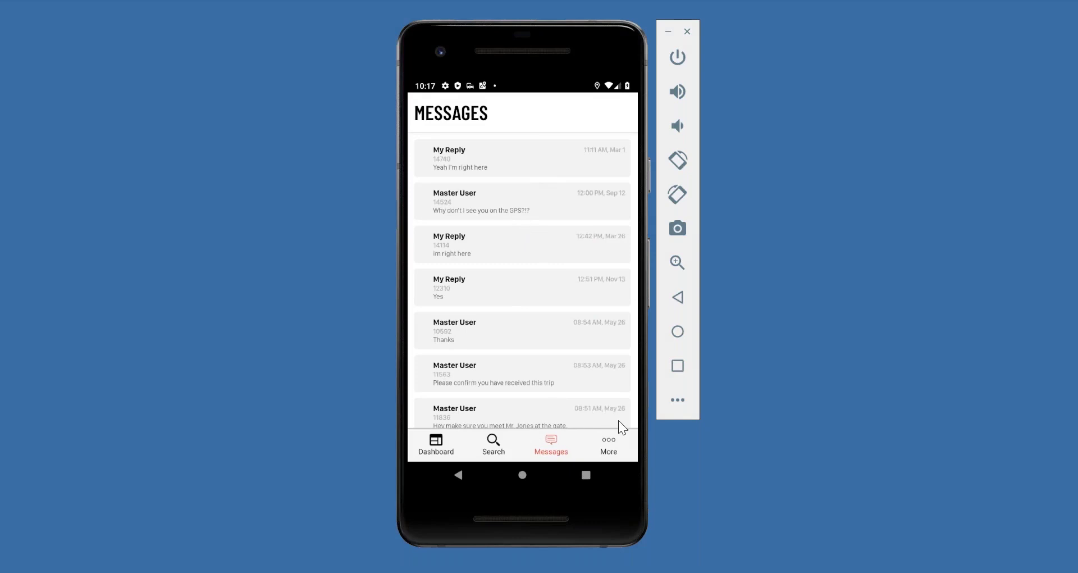
{"action": "left_click", "coordinate": [434, 443]}
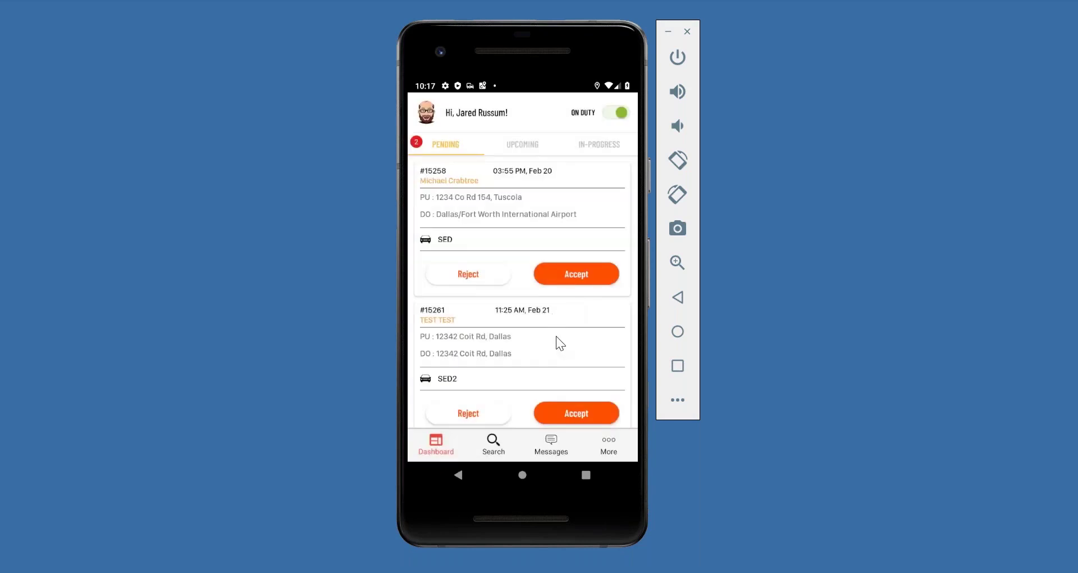
Switch to the Manage Statuses window in Chrome, stay logged in, and compare the Operator Flow with the Driver Flow
{"action": "mouse_move", "coordinate": [352, 571]}
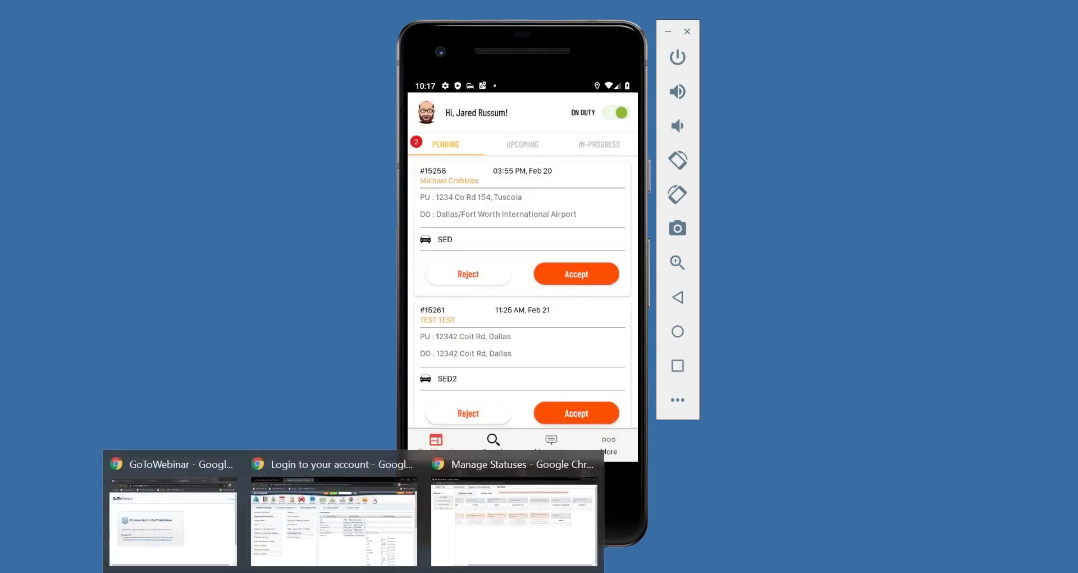
{"action": "left_click", "coordinate": [457, 530]}
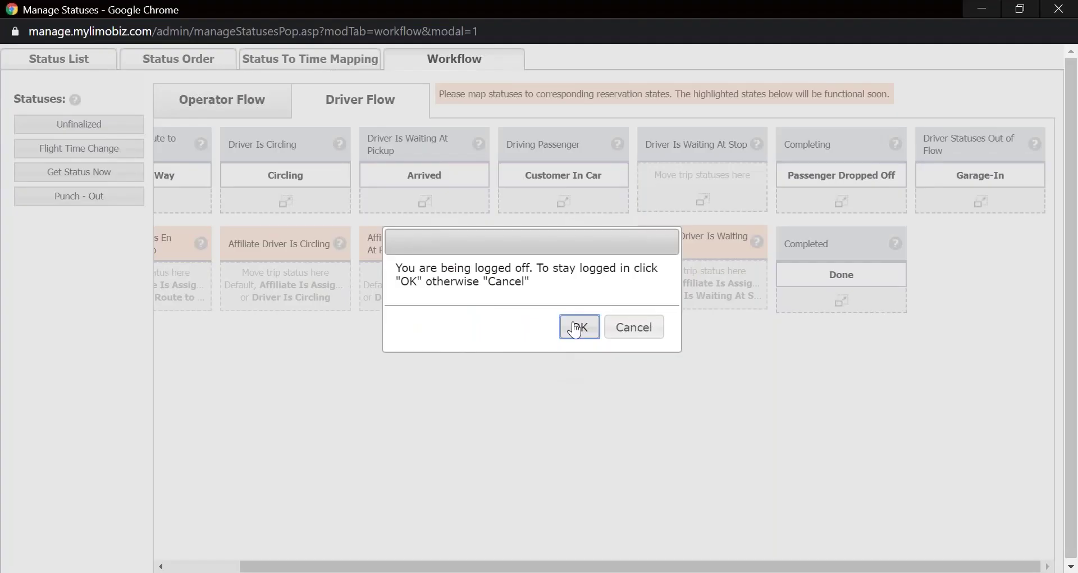
{"action": "left_click", "coordinate": [576, 325]}
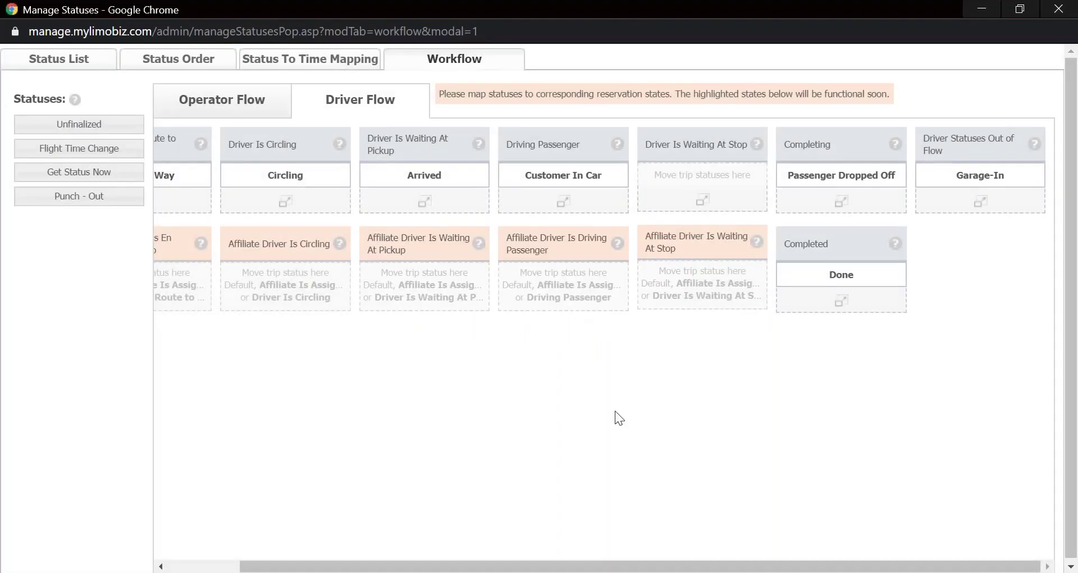
{"action": "left_click", "coordinate": [237, 102]}
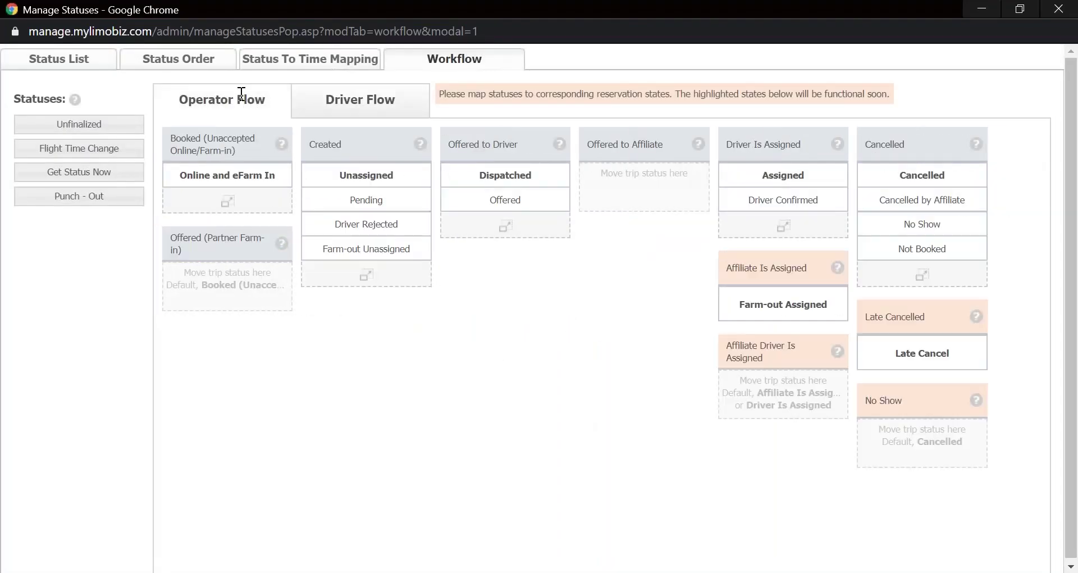
{"action": "left_click", "coordinate": [361, 115]}
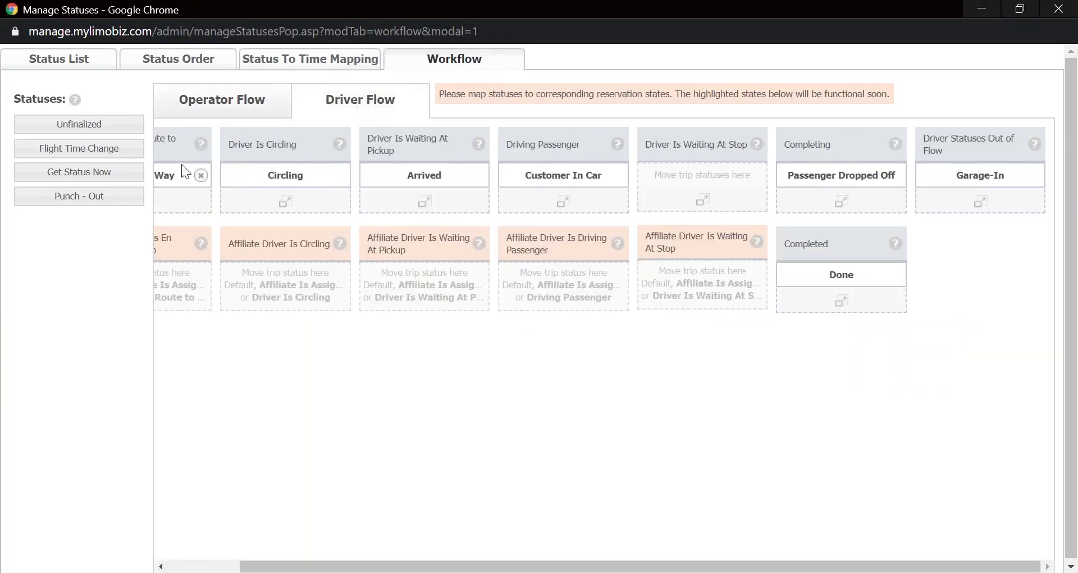
Try to remove the On The Way status from the Driver Is En Route to Pickup state in the Driver Flow
{"action": "left_click_drag", "start_coordinate": [599, 567], "coordinate": [499, 562]}
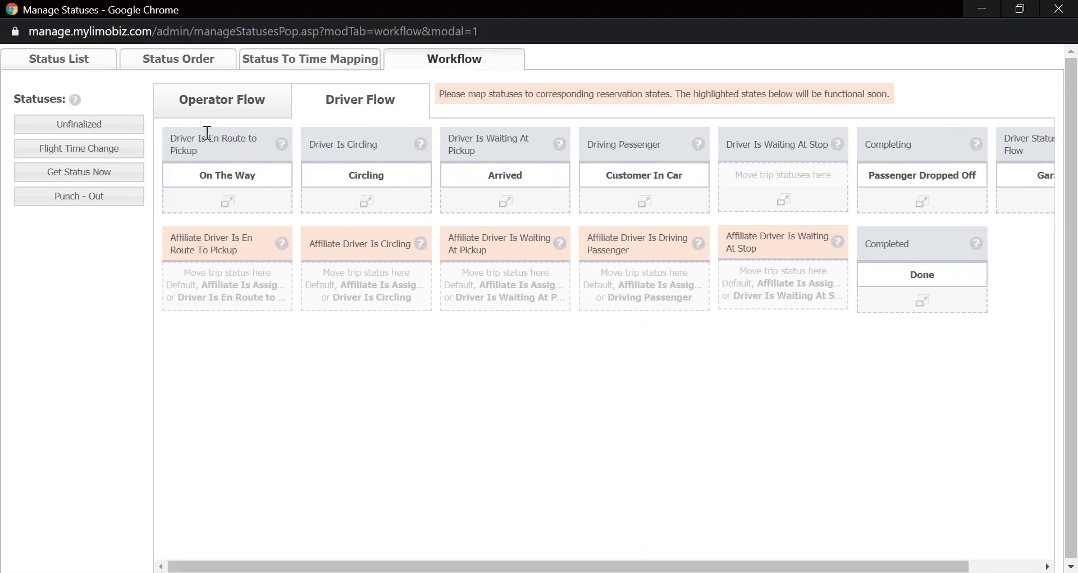
{"action": "mouse_move", "coordinate": [234, 177]}
{"action": "left_mouse_down"}
{"action": "mouse_move", "coordinate": [120, 233]}
{"action": "mouse_move", "coordinate": [195, 165]}
{"action": "mouse_move", "coordinate": [243, 173]}
{"action": "left_mouse_up"}
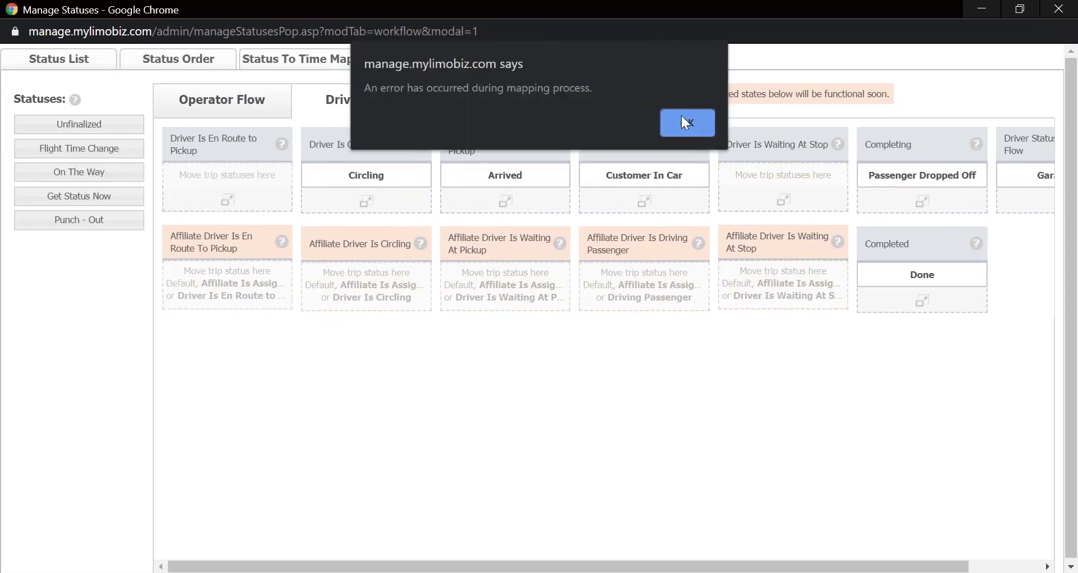
{"action": "left_click", "coordinate": [682, 115]}
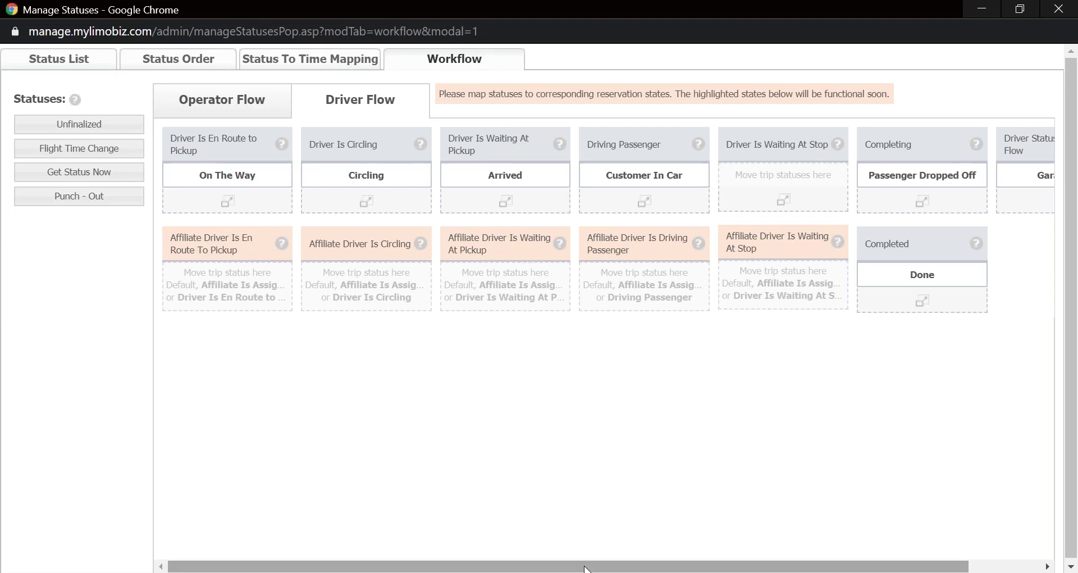
Examine the Completing, Completed and Driver Statuses Out of Flow states in the Driver Flow
{"action": "left_click_drag", "start_coordinate": [584, 567], "coordinate": [753, 568]}
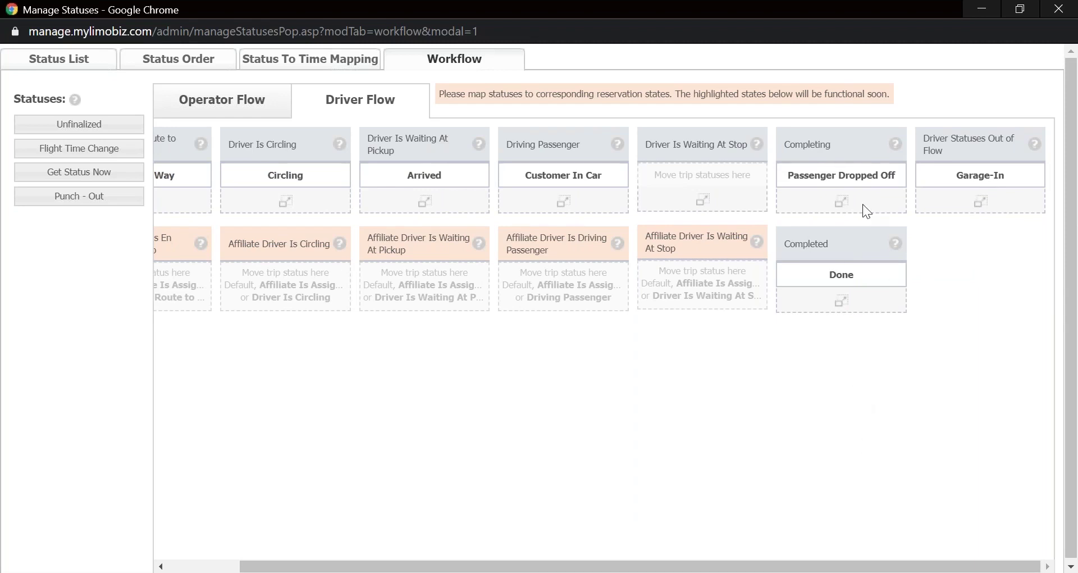
{"action": "mouse_move", "coordinate": [896, 145]}
{"action": "mouse_move", "coordinate": [896, 248]}
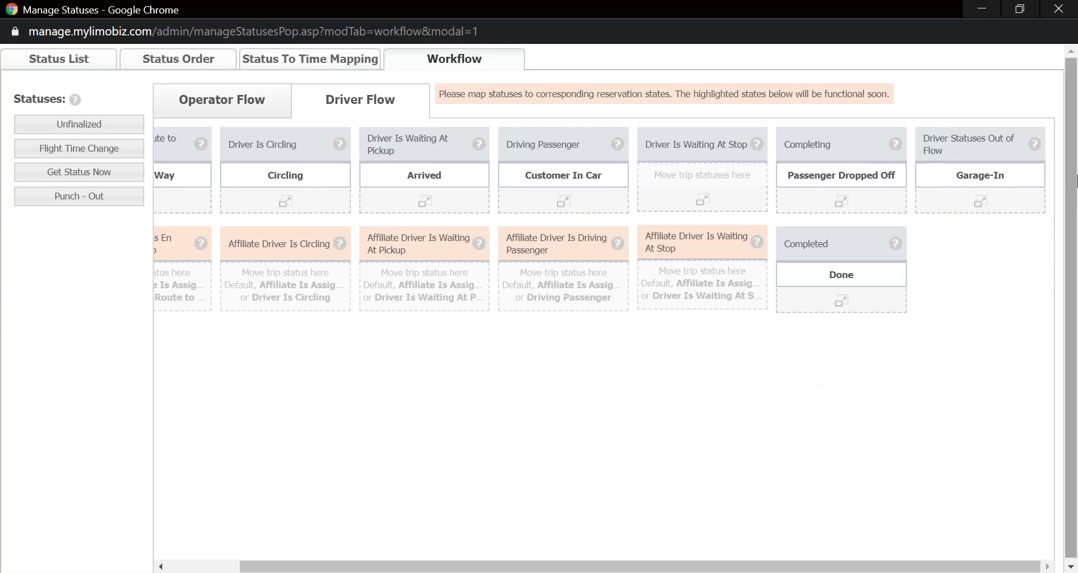
{"action": "mouse_move", "coordinate": [926, 139]}
{"action": "left_mouse_down"}
{"action": "mouse_move", "coordinate": [950, 150]}
{"action": "mouse_move", "coordinate": [927, 140]}
{"action": "left_mouse_up"}
{"action": "mouse_move", "coordinate": [1034, 145]}
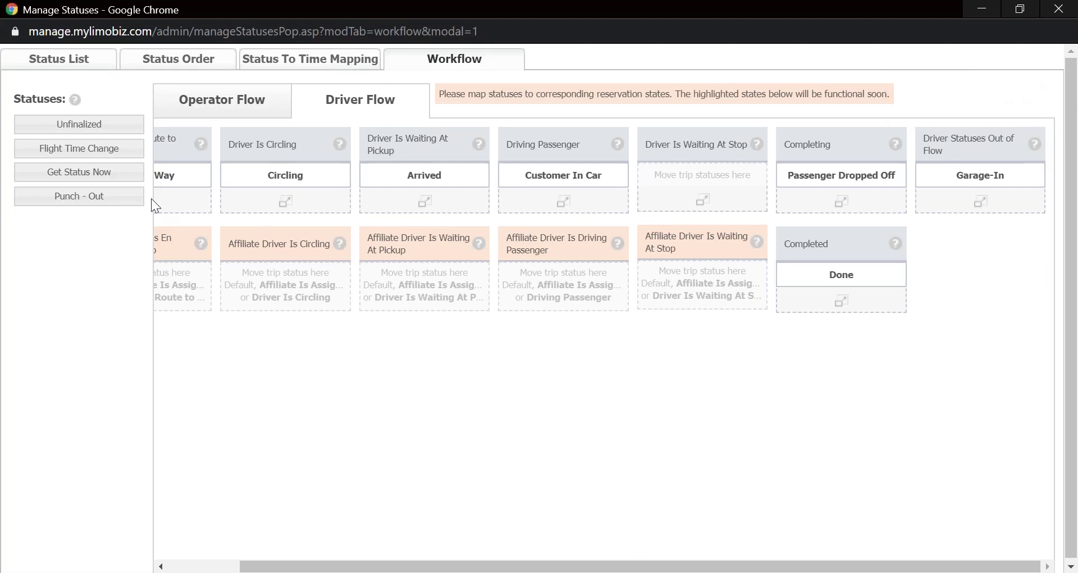
Try to map the Punch - Out status to the Driver Statuses Out of Flow state
{"action": "left_click_drag", "start_coordinate": [79, 195], "coordinate": [949, 192]}
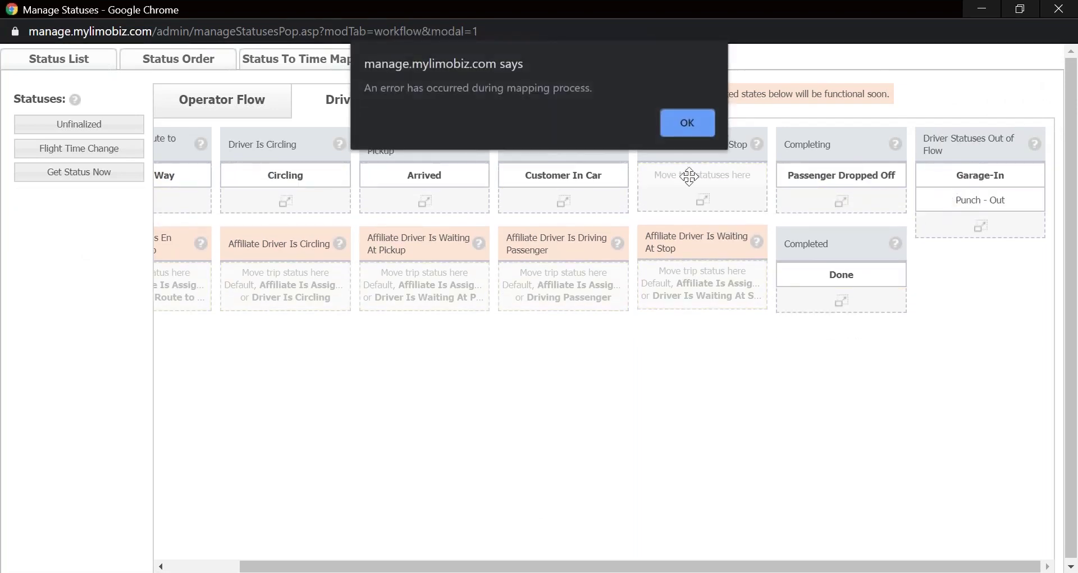
{"action": "left_click", "coordinate": [675, 117]}
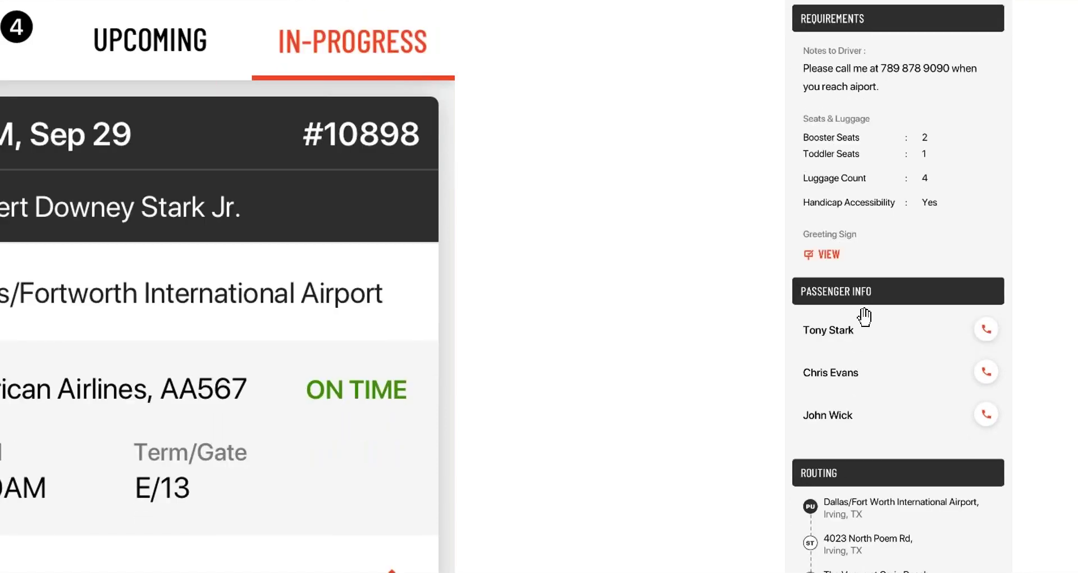
Examine the routing, payment and additional info sections of the trip details mockup
{"action": "scroll", "coordinate": [861, 312], "scroll_direction": "down", "scroll_amount": 5}
{"action": "scroll", "coordinate": [873, 343], "scroll_direction": "down", "scroll_amount": 3}
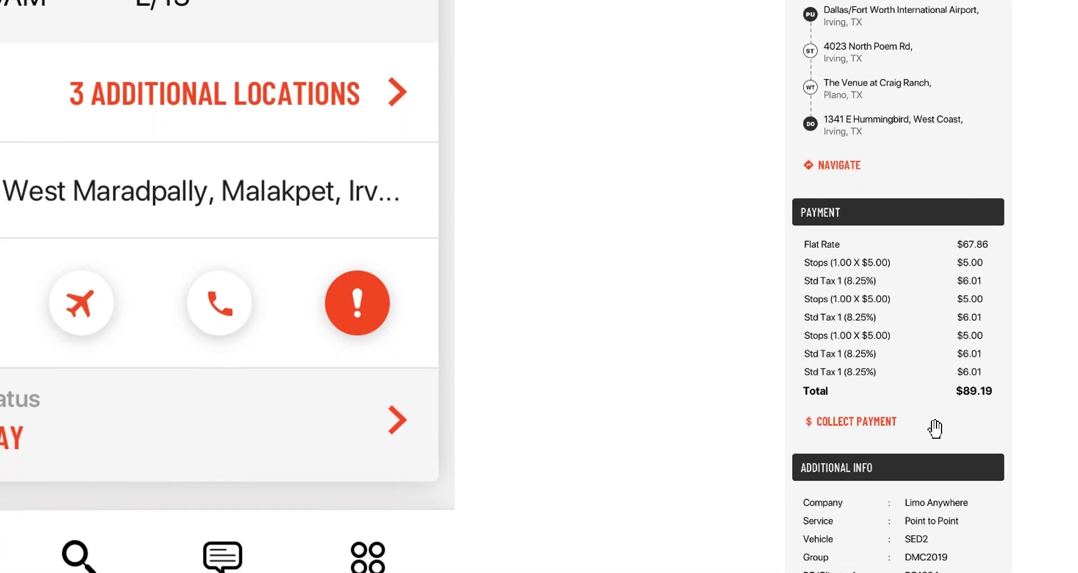
{"action": "scroll", "coordinate": [934, 427], "scroll_direction": "up", "scroll_amount": 1}
{"action": "scroll", "coordinate": [934, 429], "scroll_direction": "down", "scroll_amount": 1}
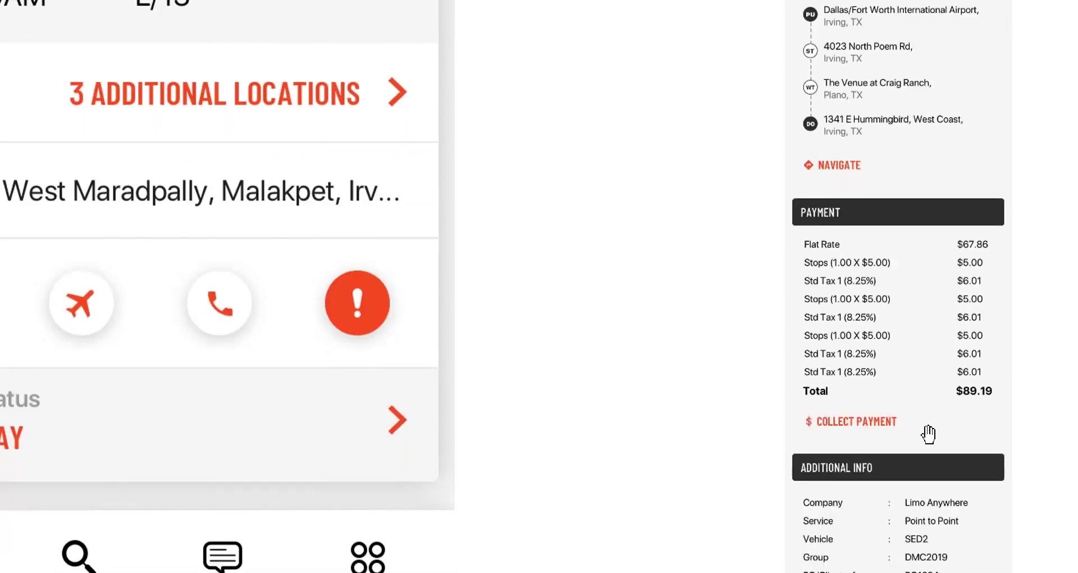